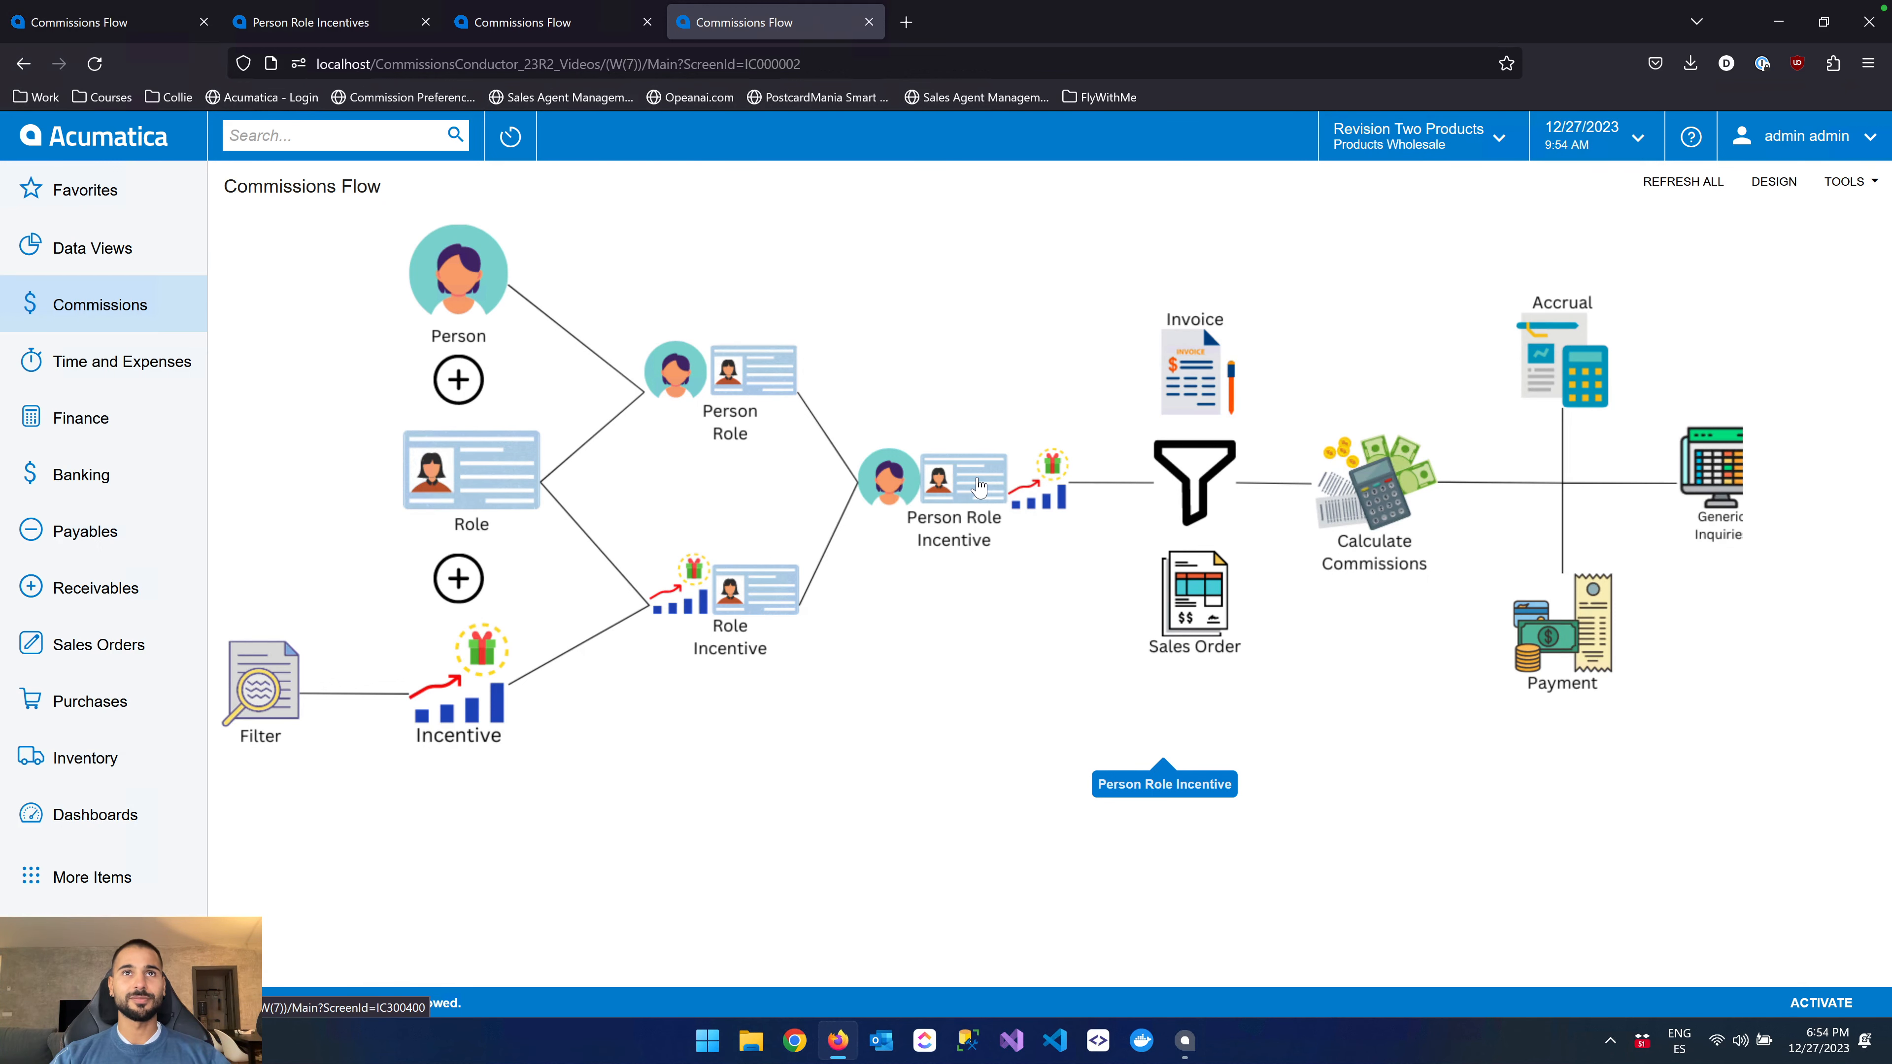
Open the Person Role Incentives list and open the first SALESPERSON record with PRI version CONSUMER-01
click(979, 483)
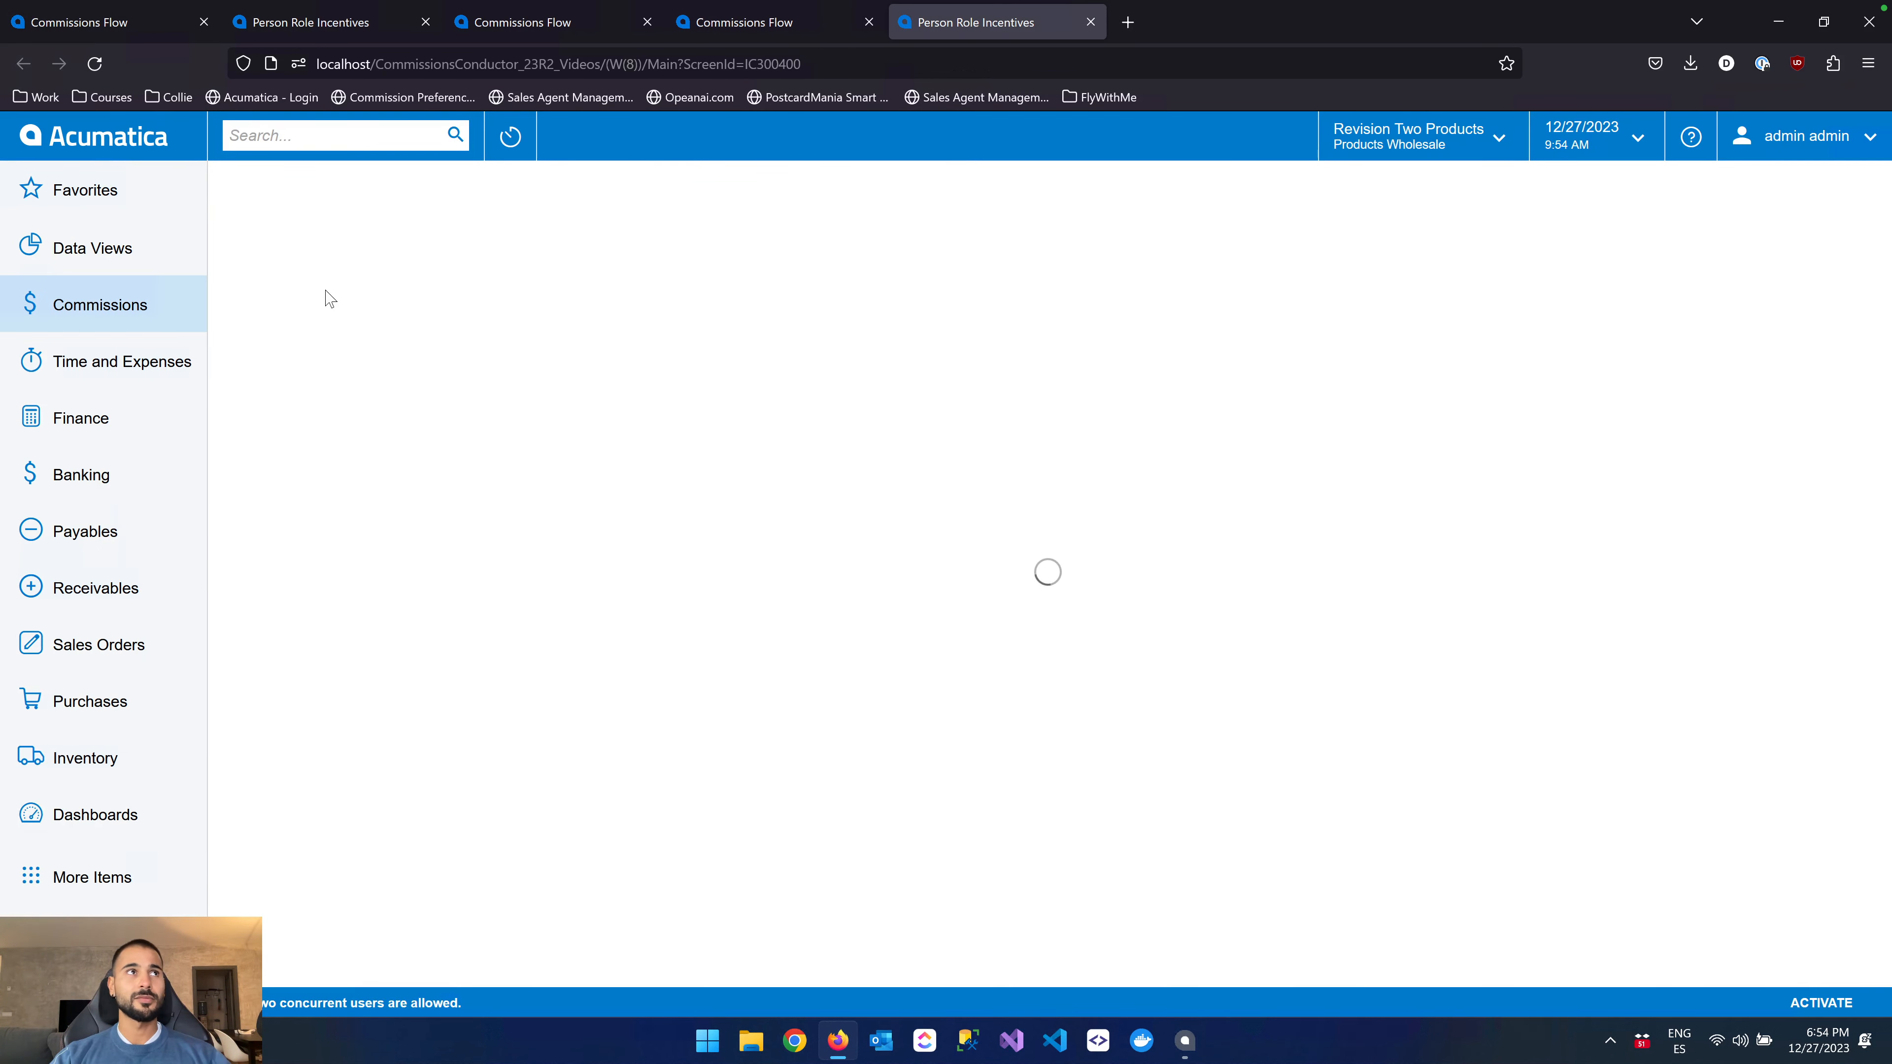
click(234, 230)
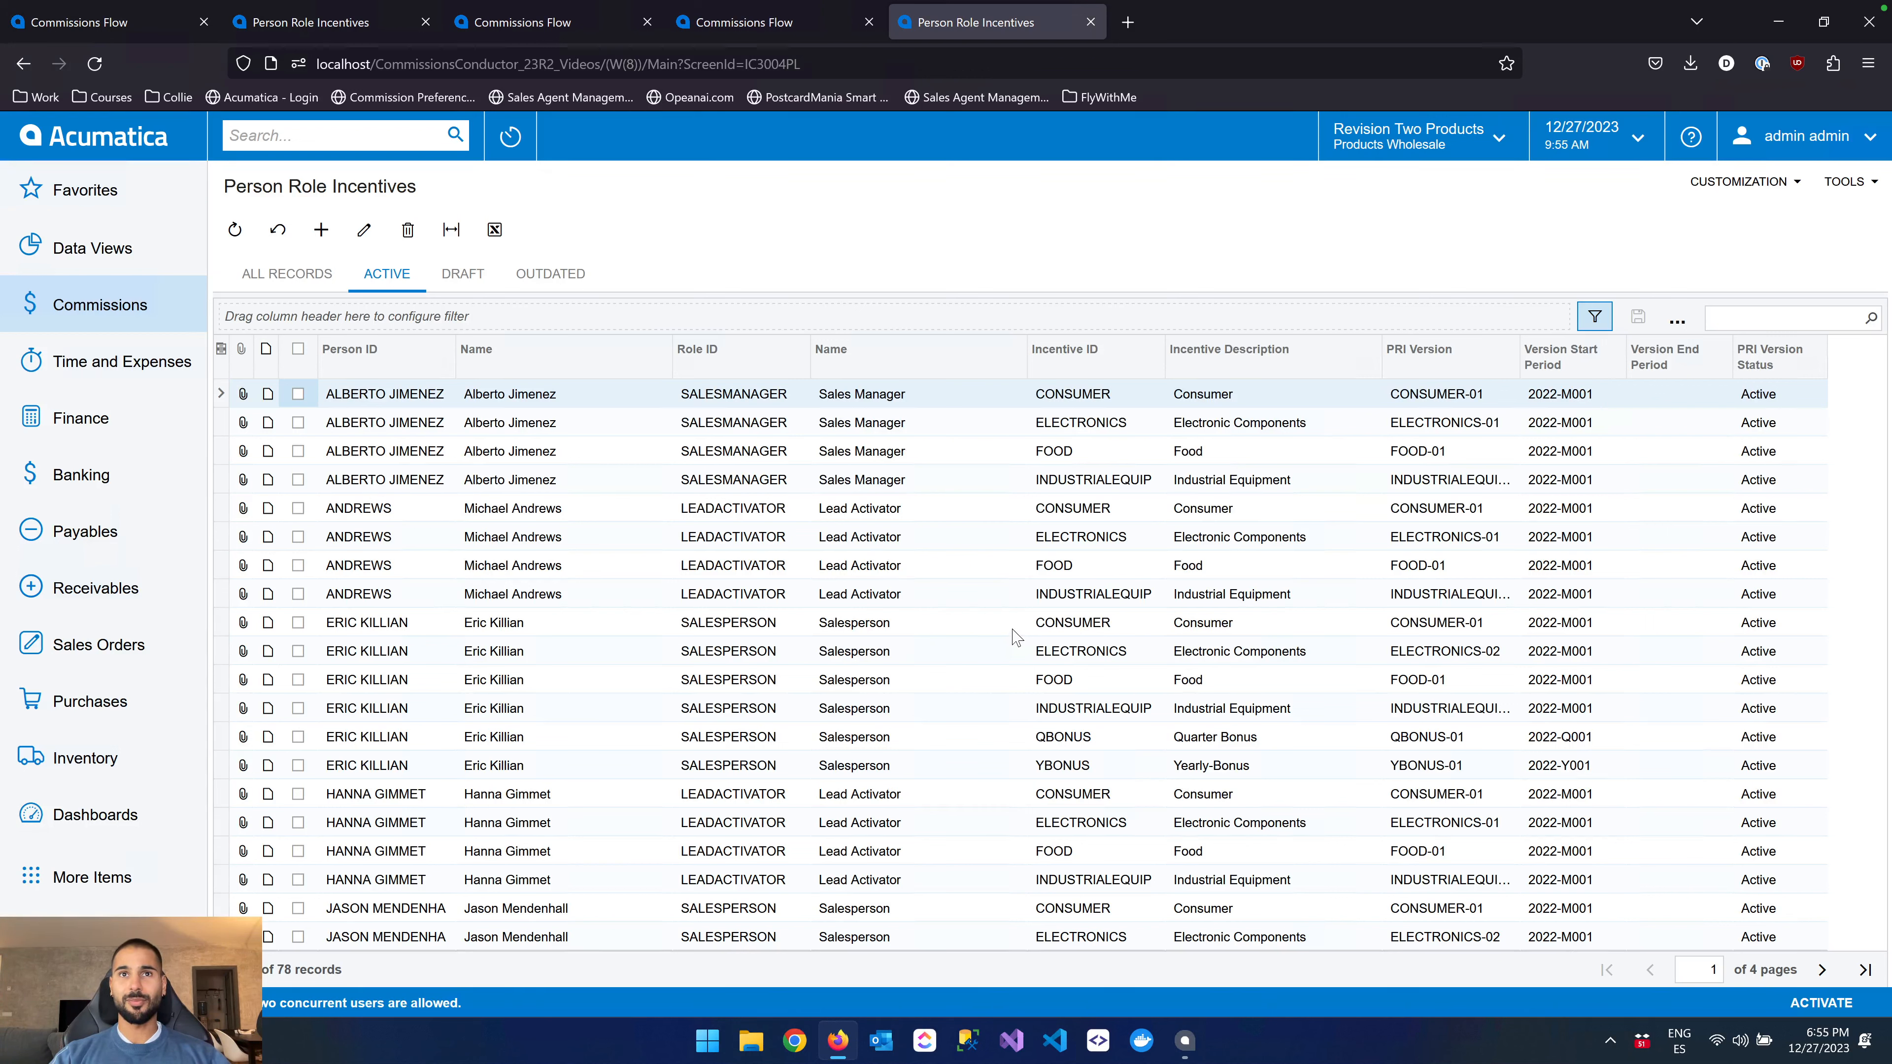
double_click(764, 632)
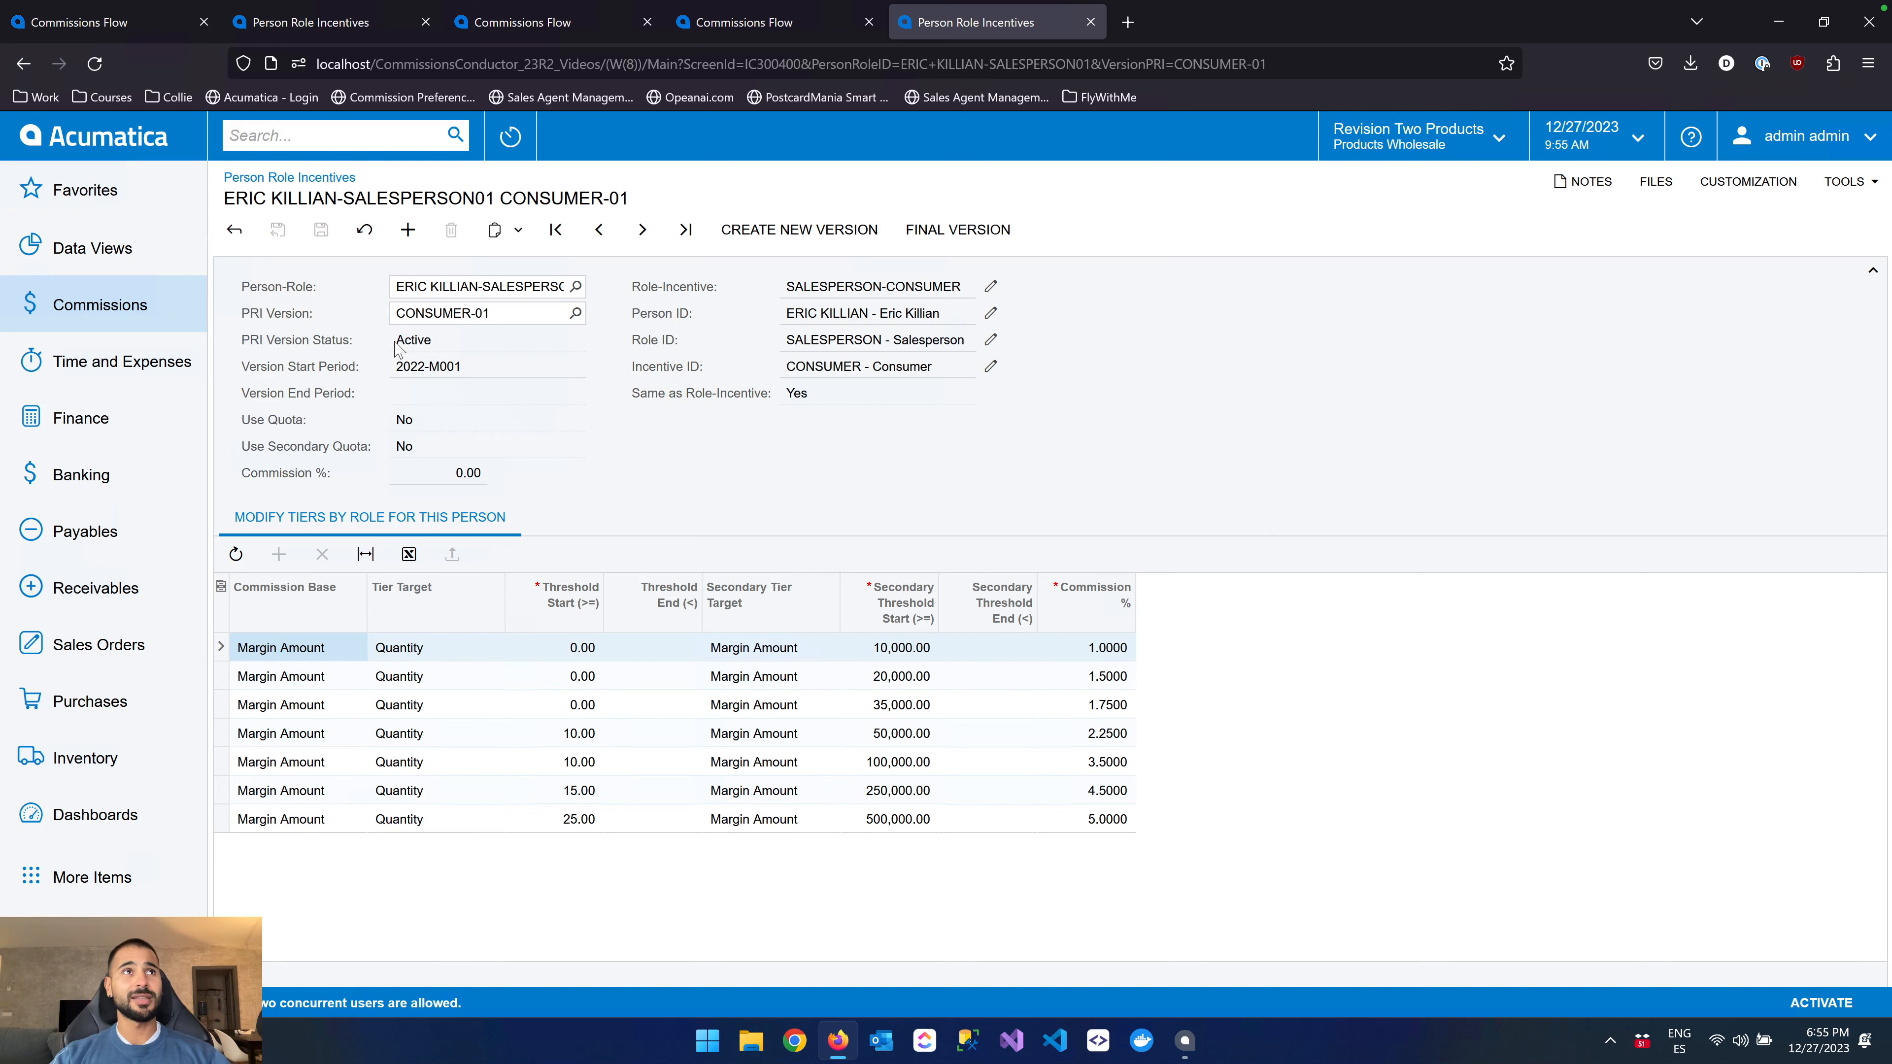
Review the version status, the person, role and incentive IDs, and the Same as Role-Incentive field of CONSUMER-01
drag(395, 340, 435, 340)
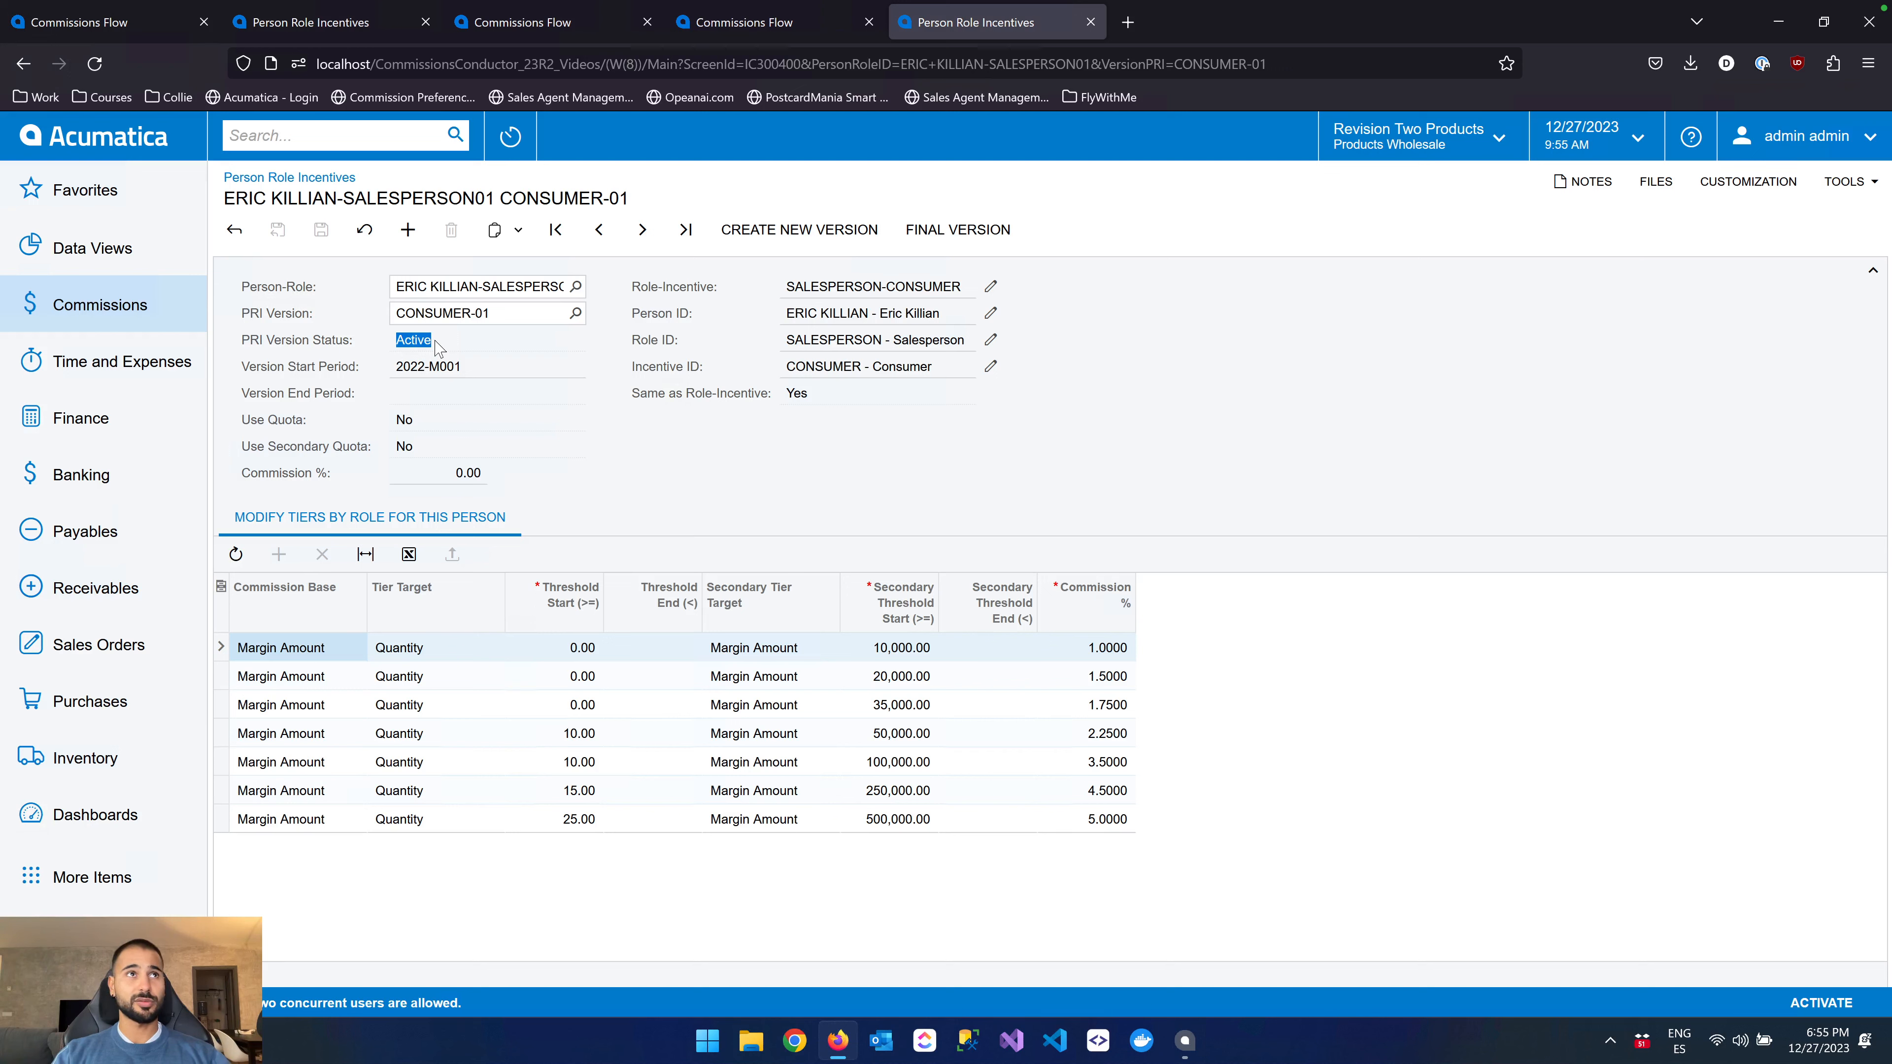
click(827, 440)
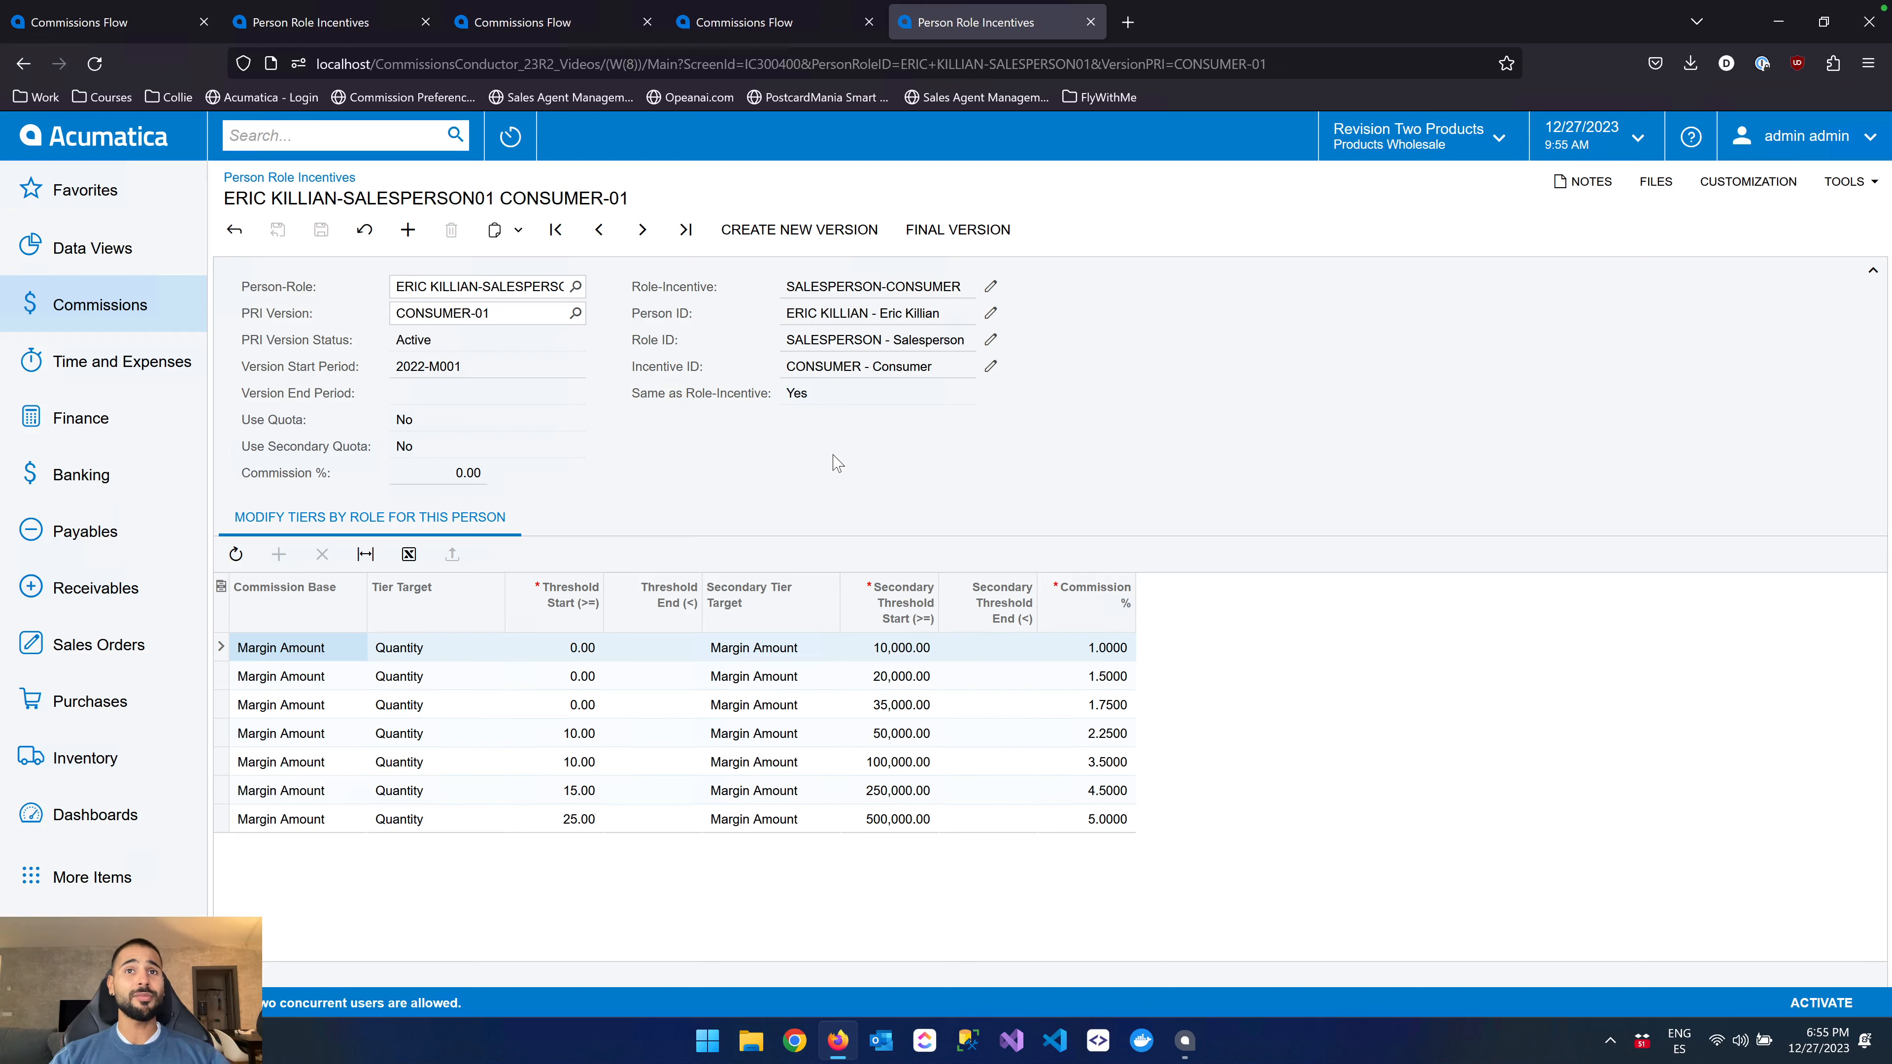
drag(783, 309, 865, 370)
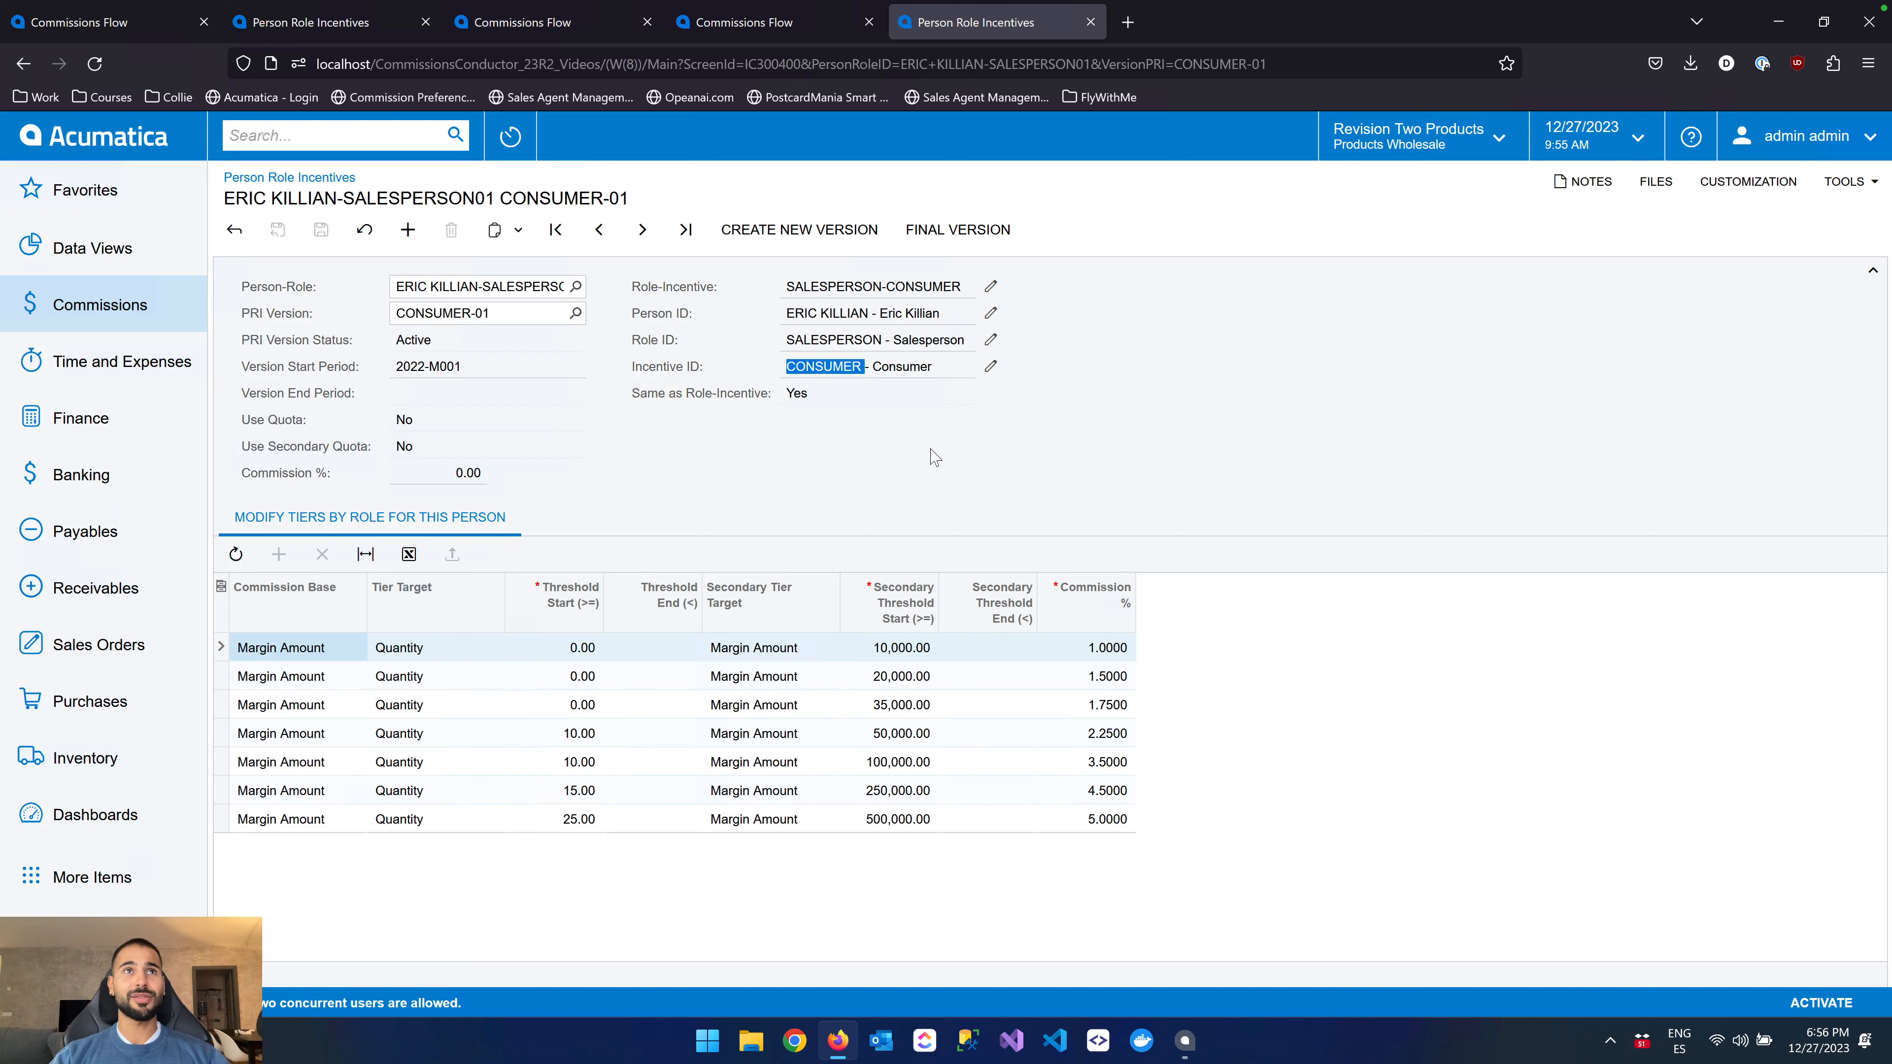
click(935, 457)
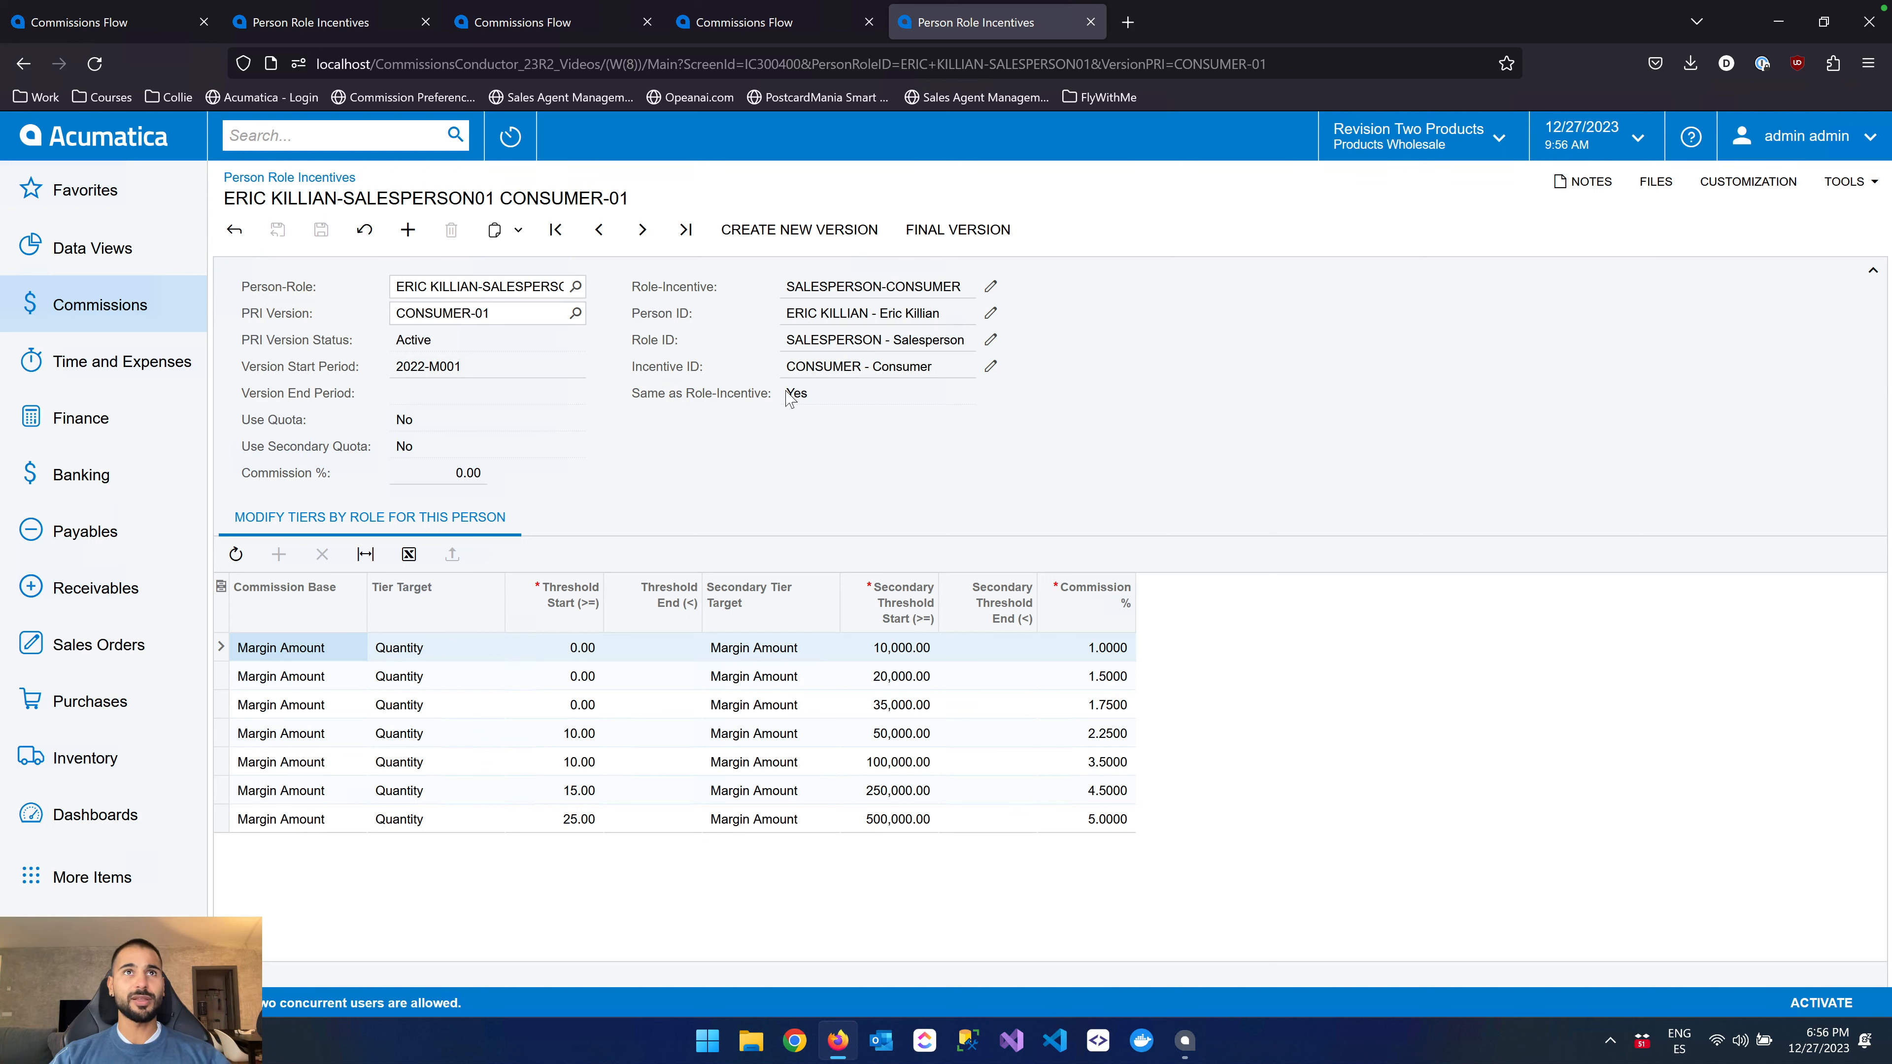
drag(788, 397, 812, 400)
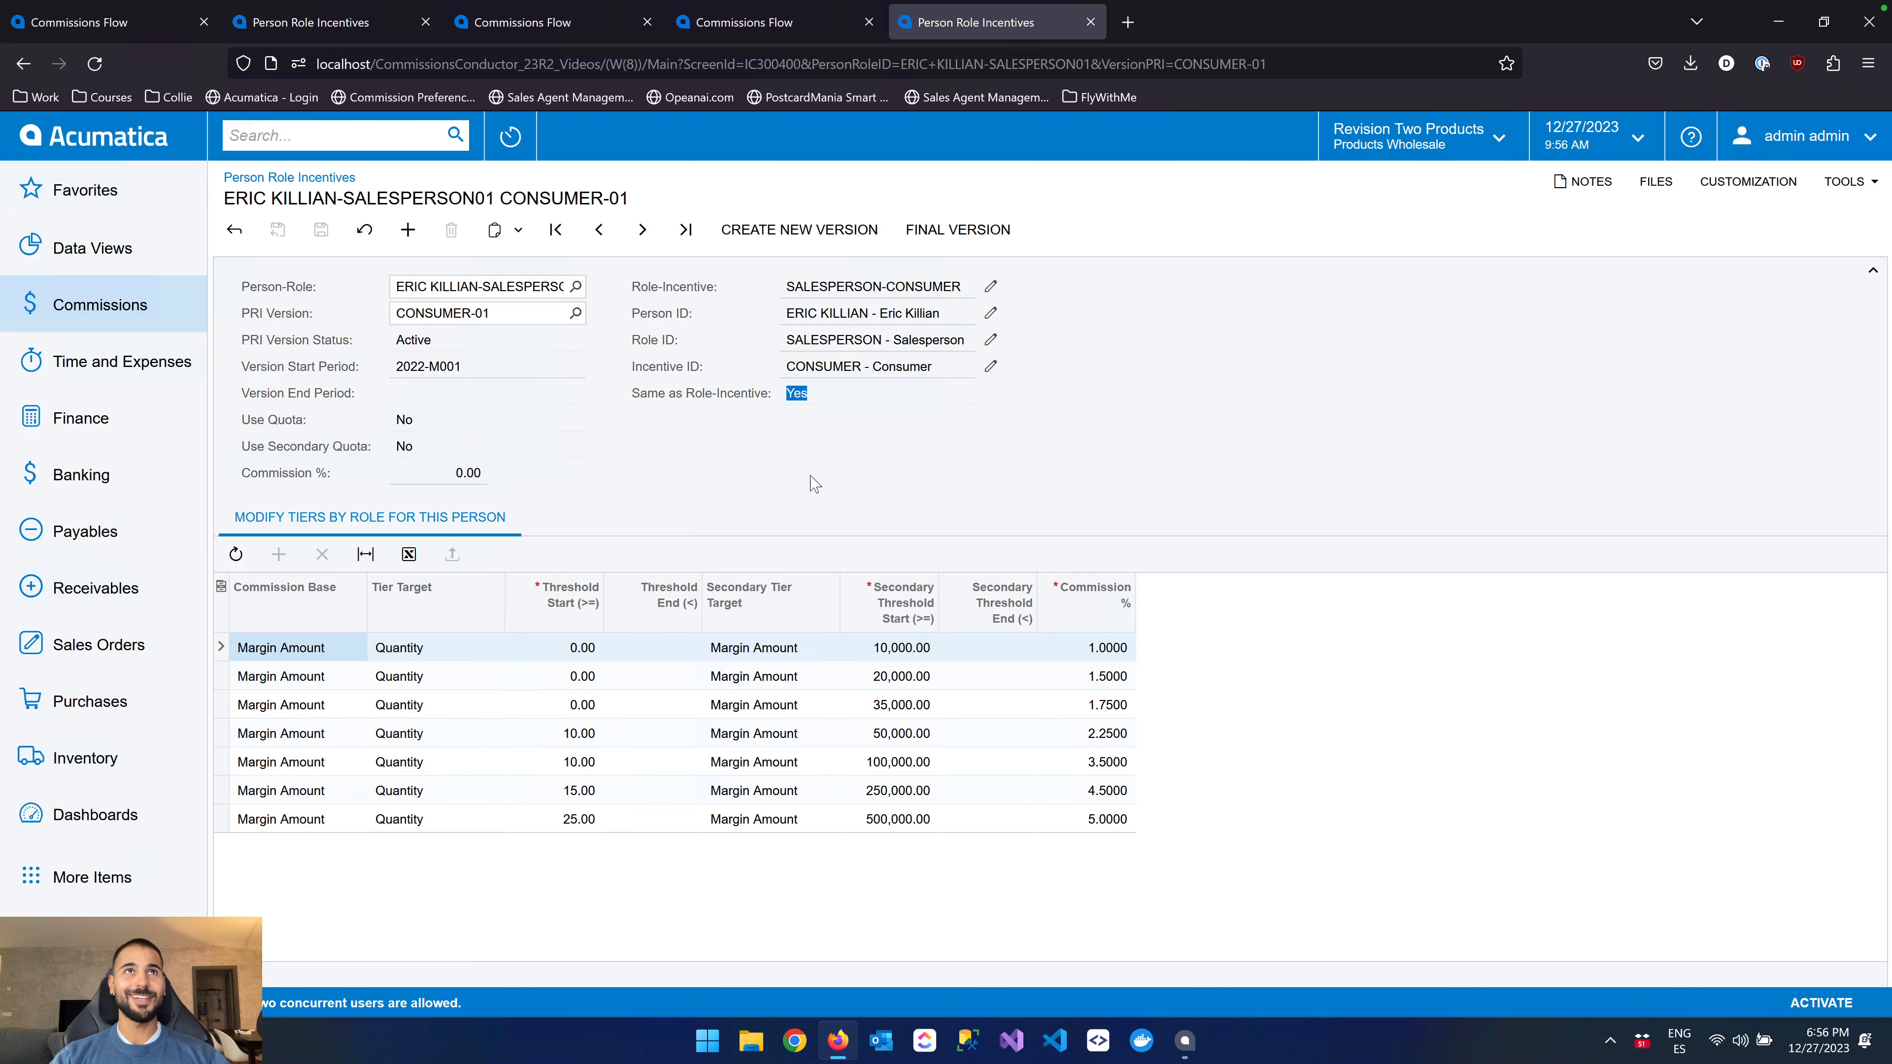
Create a new version of the CONSUMER-01 person role incentive with start period 2024-M001
click(834, 232)
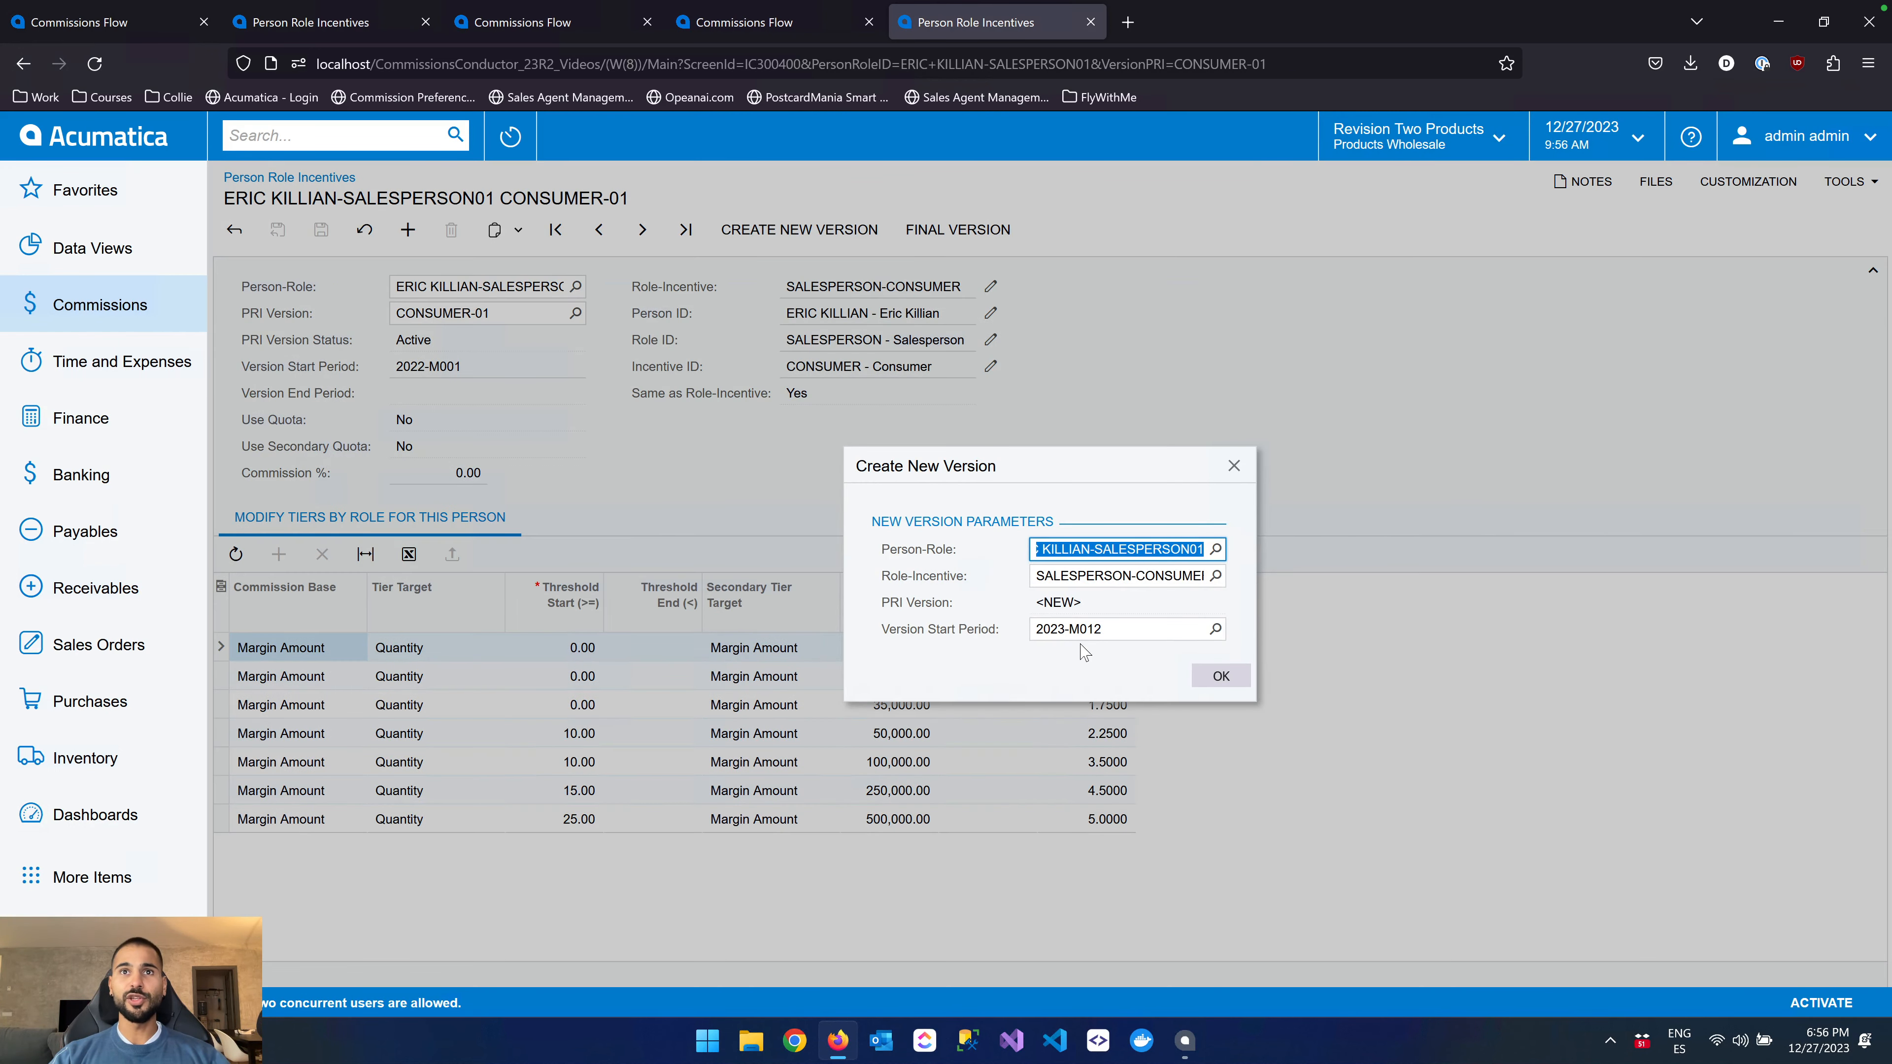
click(1084, 628)
text(2024)
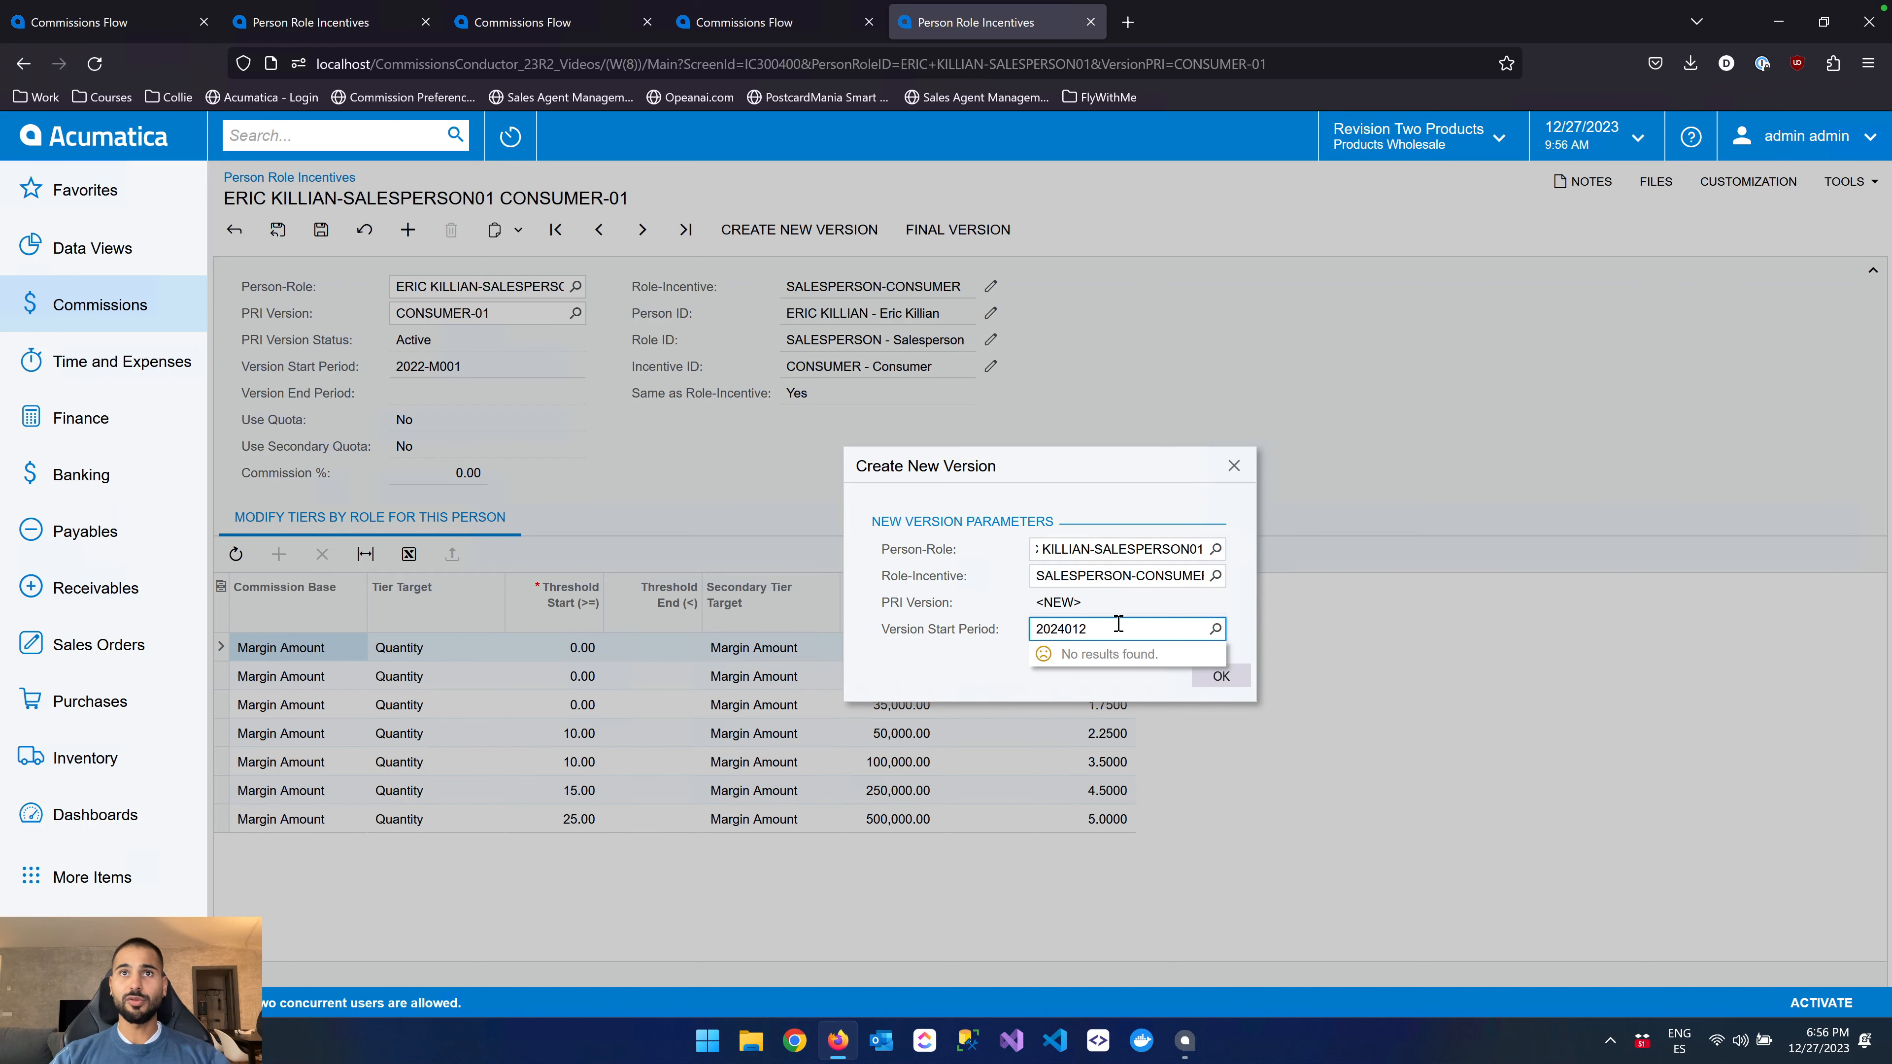
key(BackSpace)
key(BackSpace)
key(BackSpace)
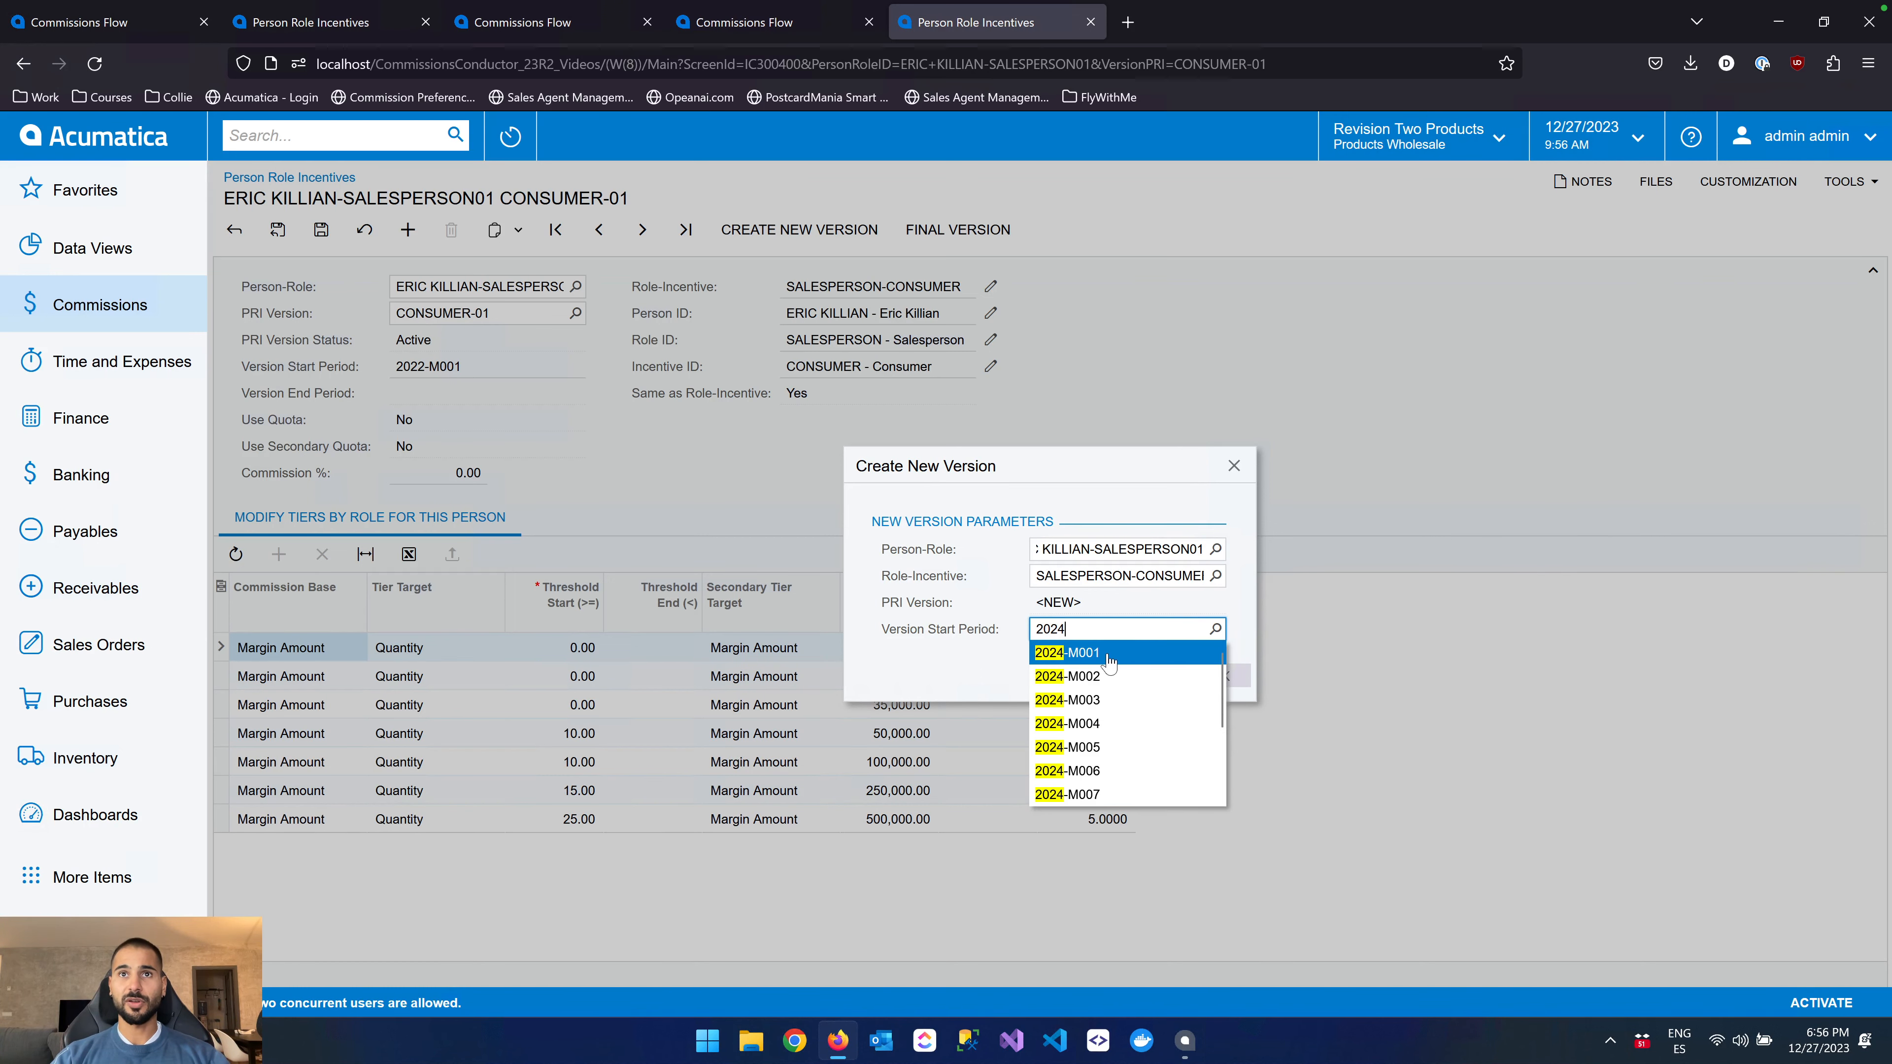
click(1102, 647)
click(1219, 676)
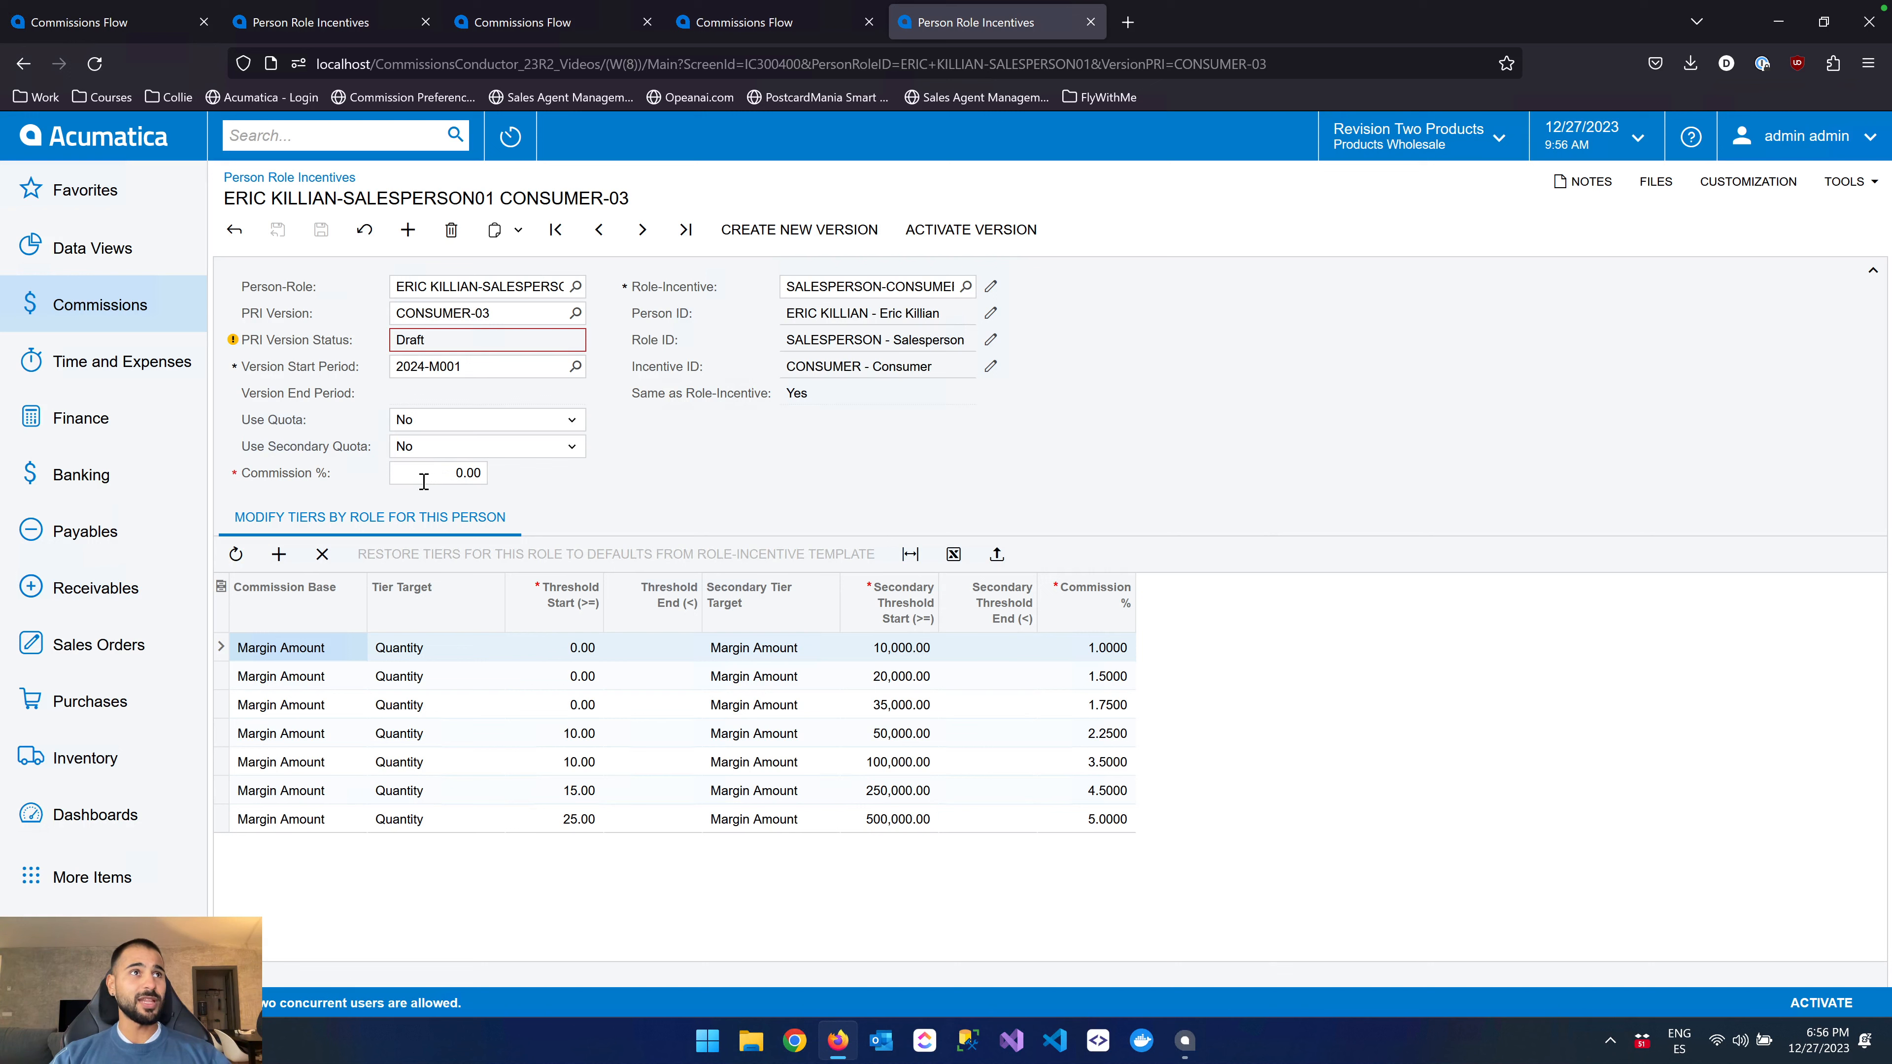
Set the draft version's overall Commission % to 0.50 and the 10,000 secondary threshold tier's commission to 1.25%
click(484, 474)
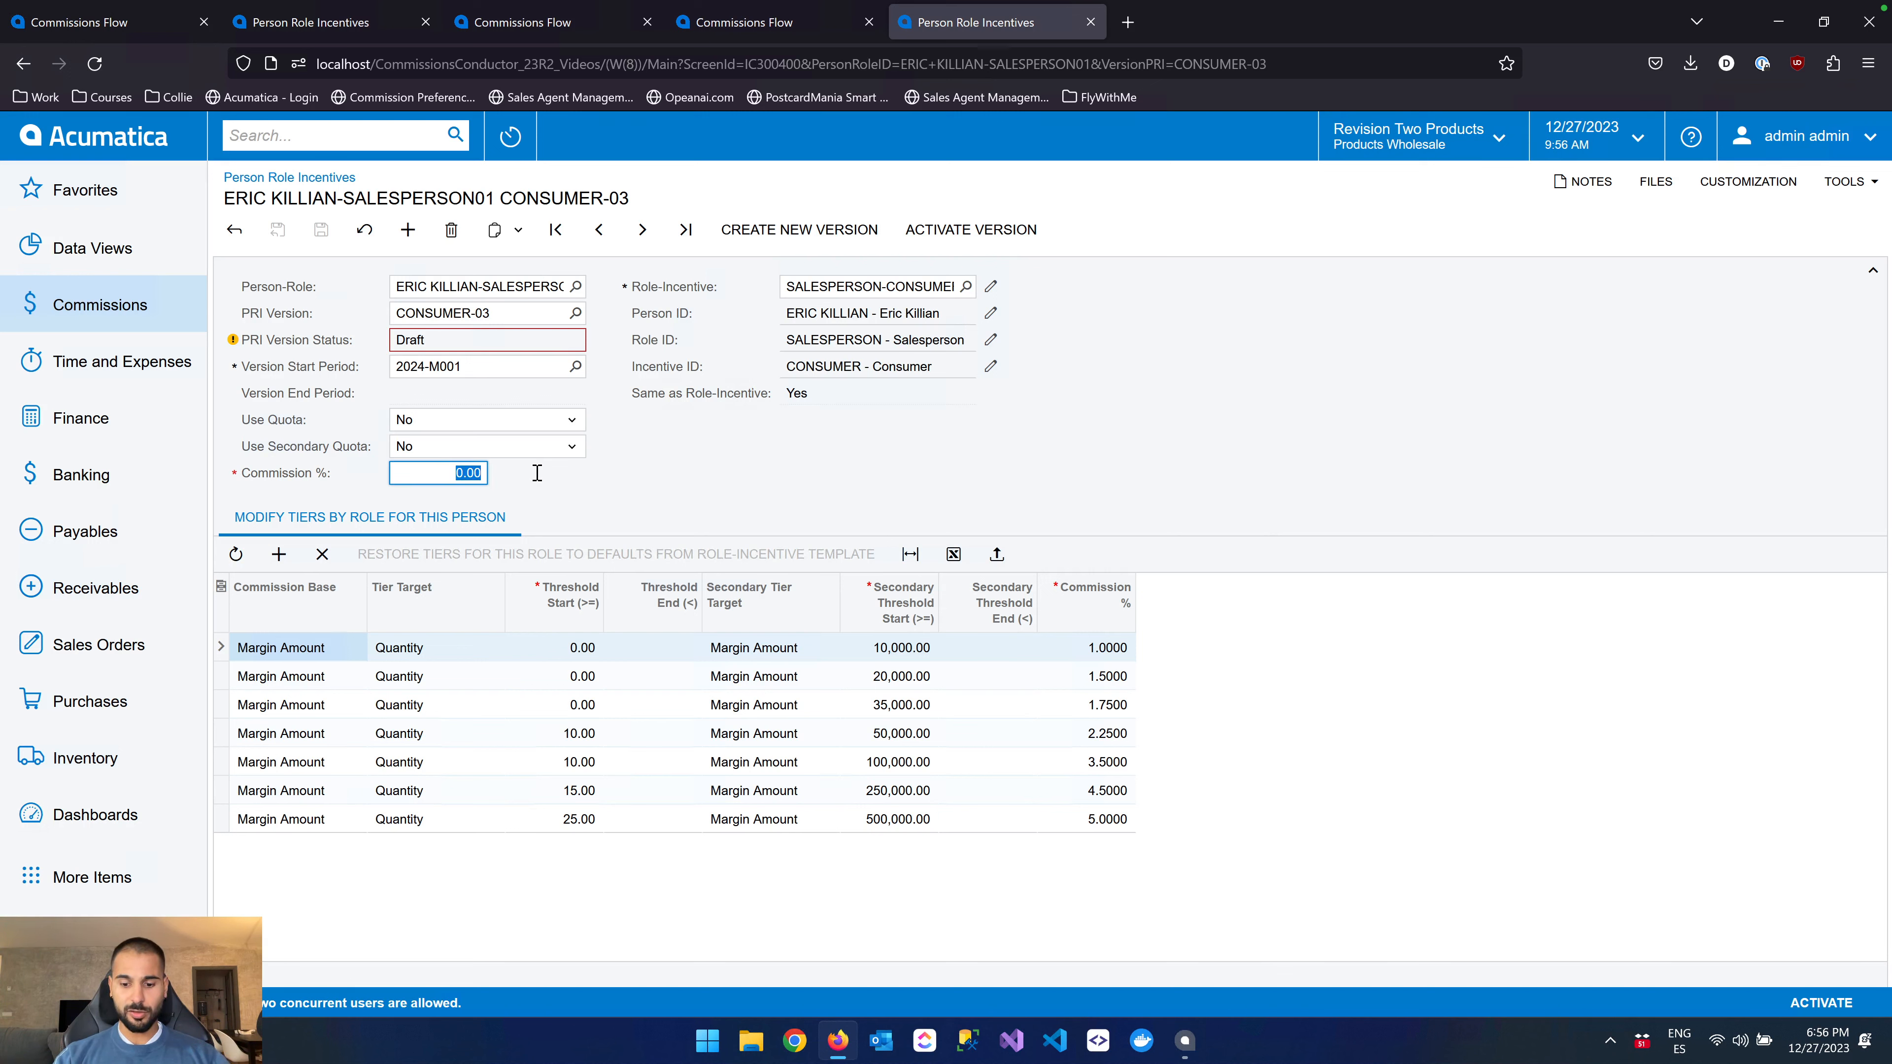
text(0.5)
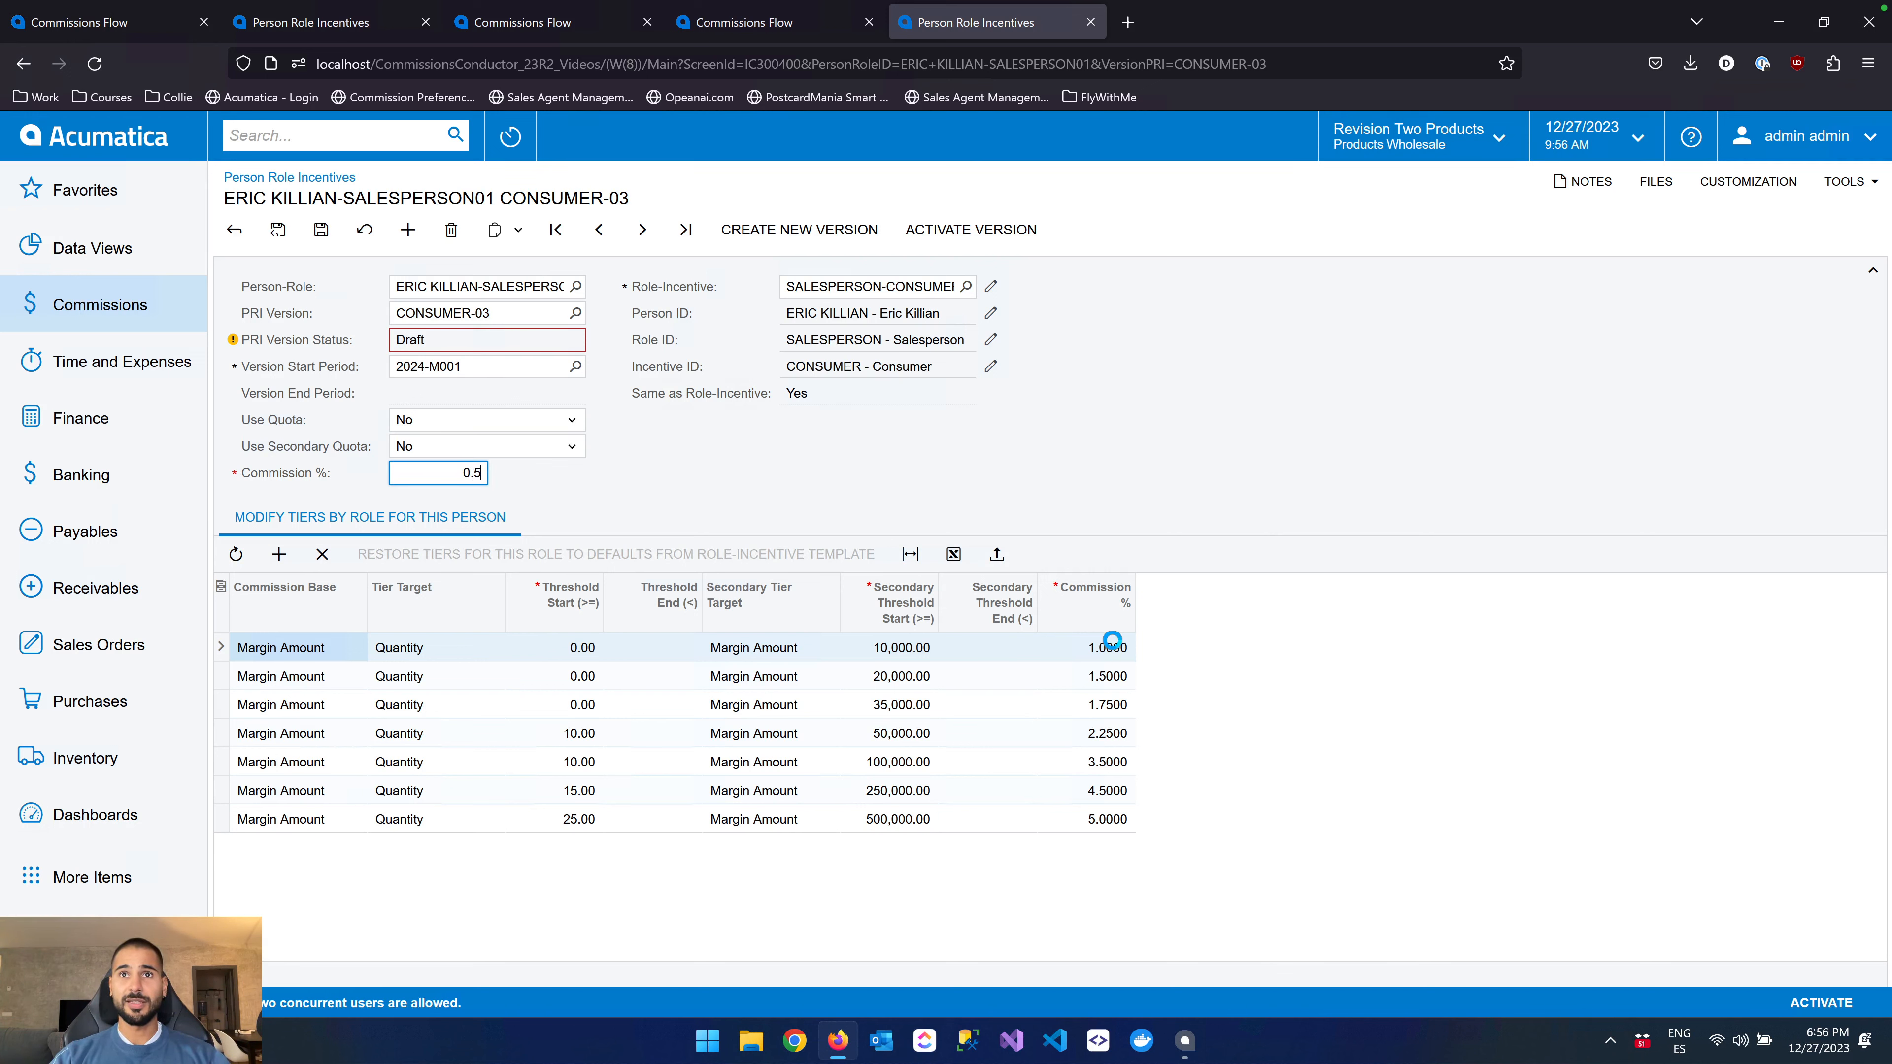
click(1118, 645)
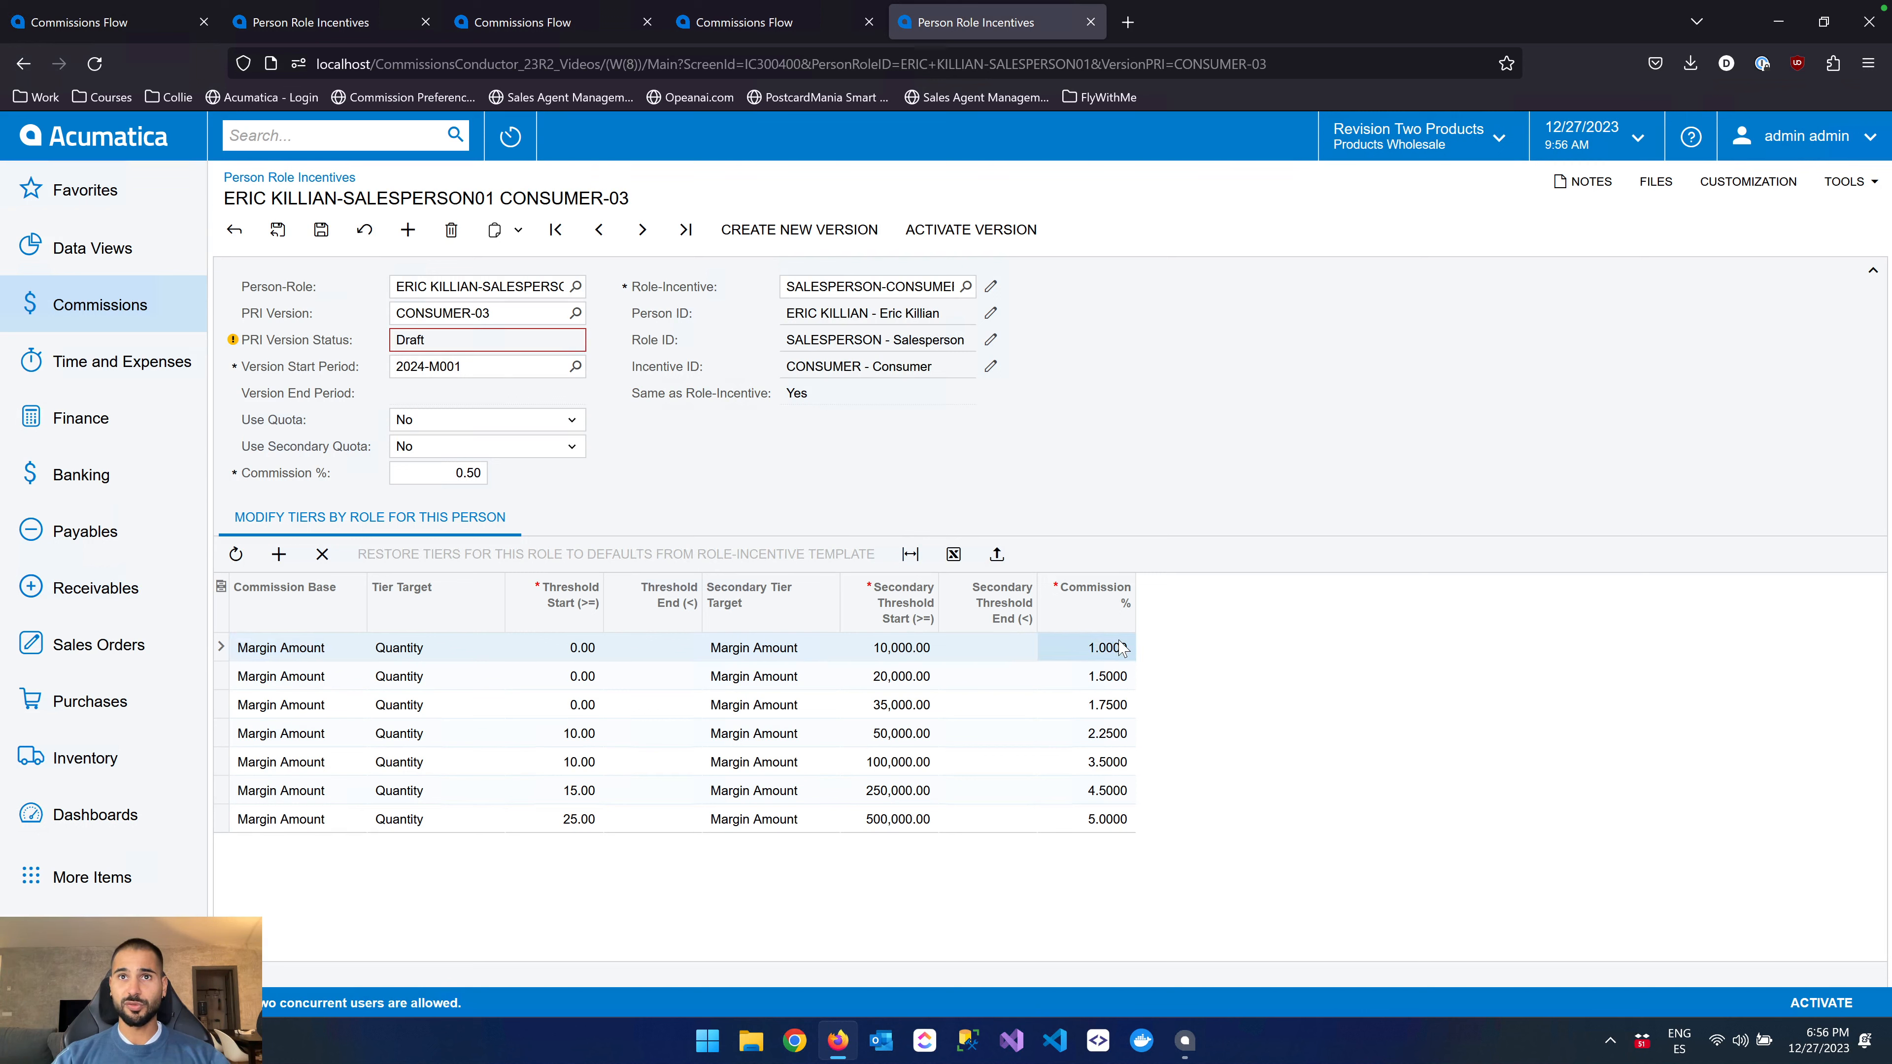
click(1121, 647)
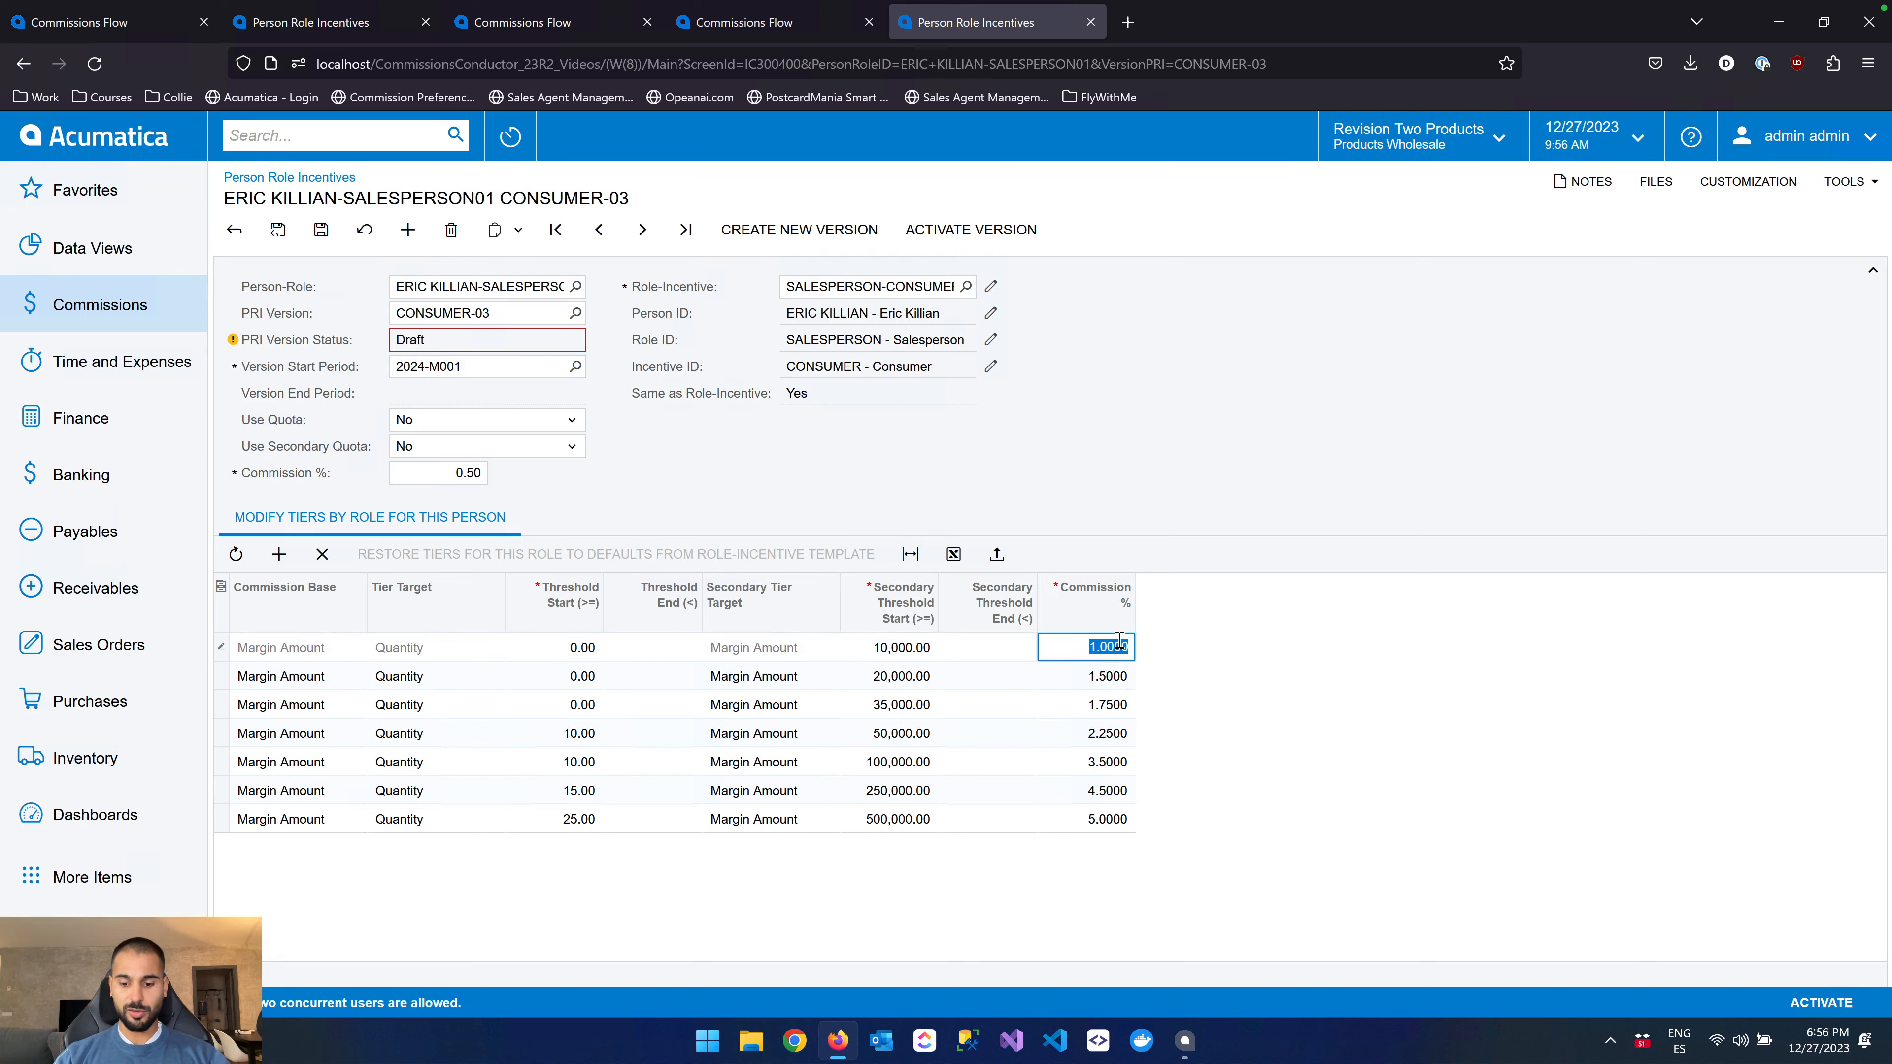
key(BackSpace)
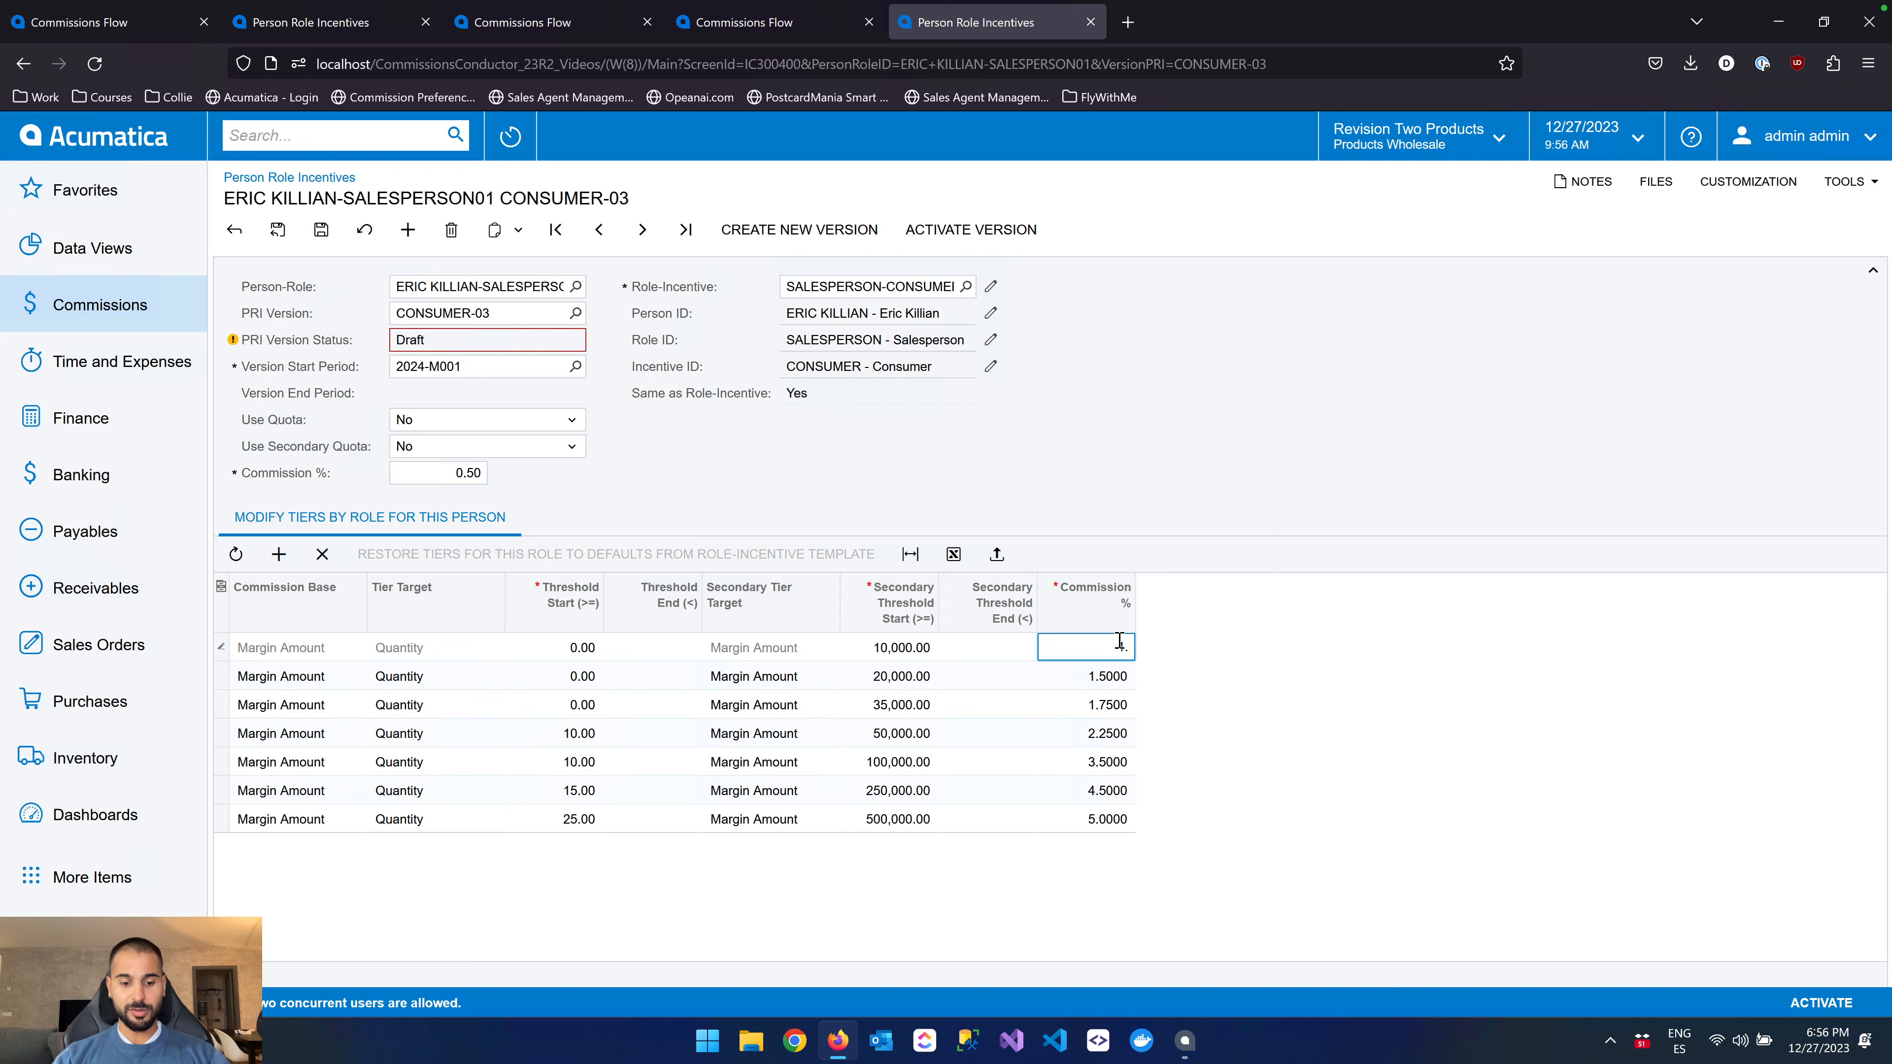
text(1.25)
click(1278, 700)
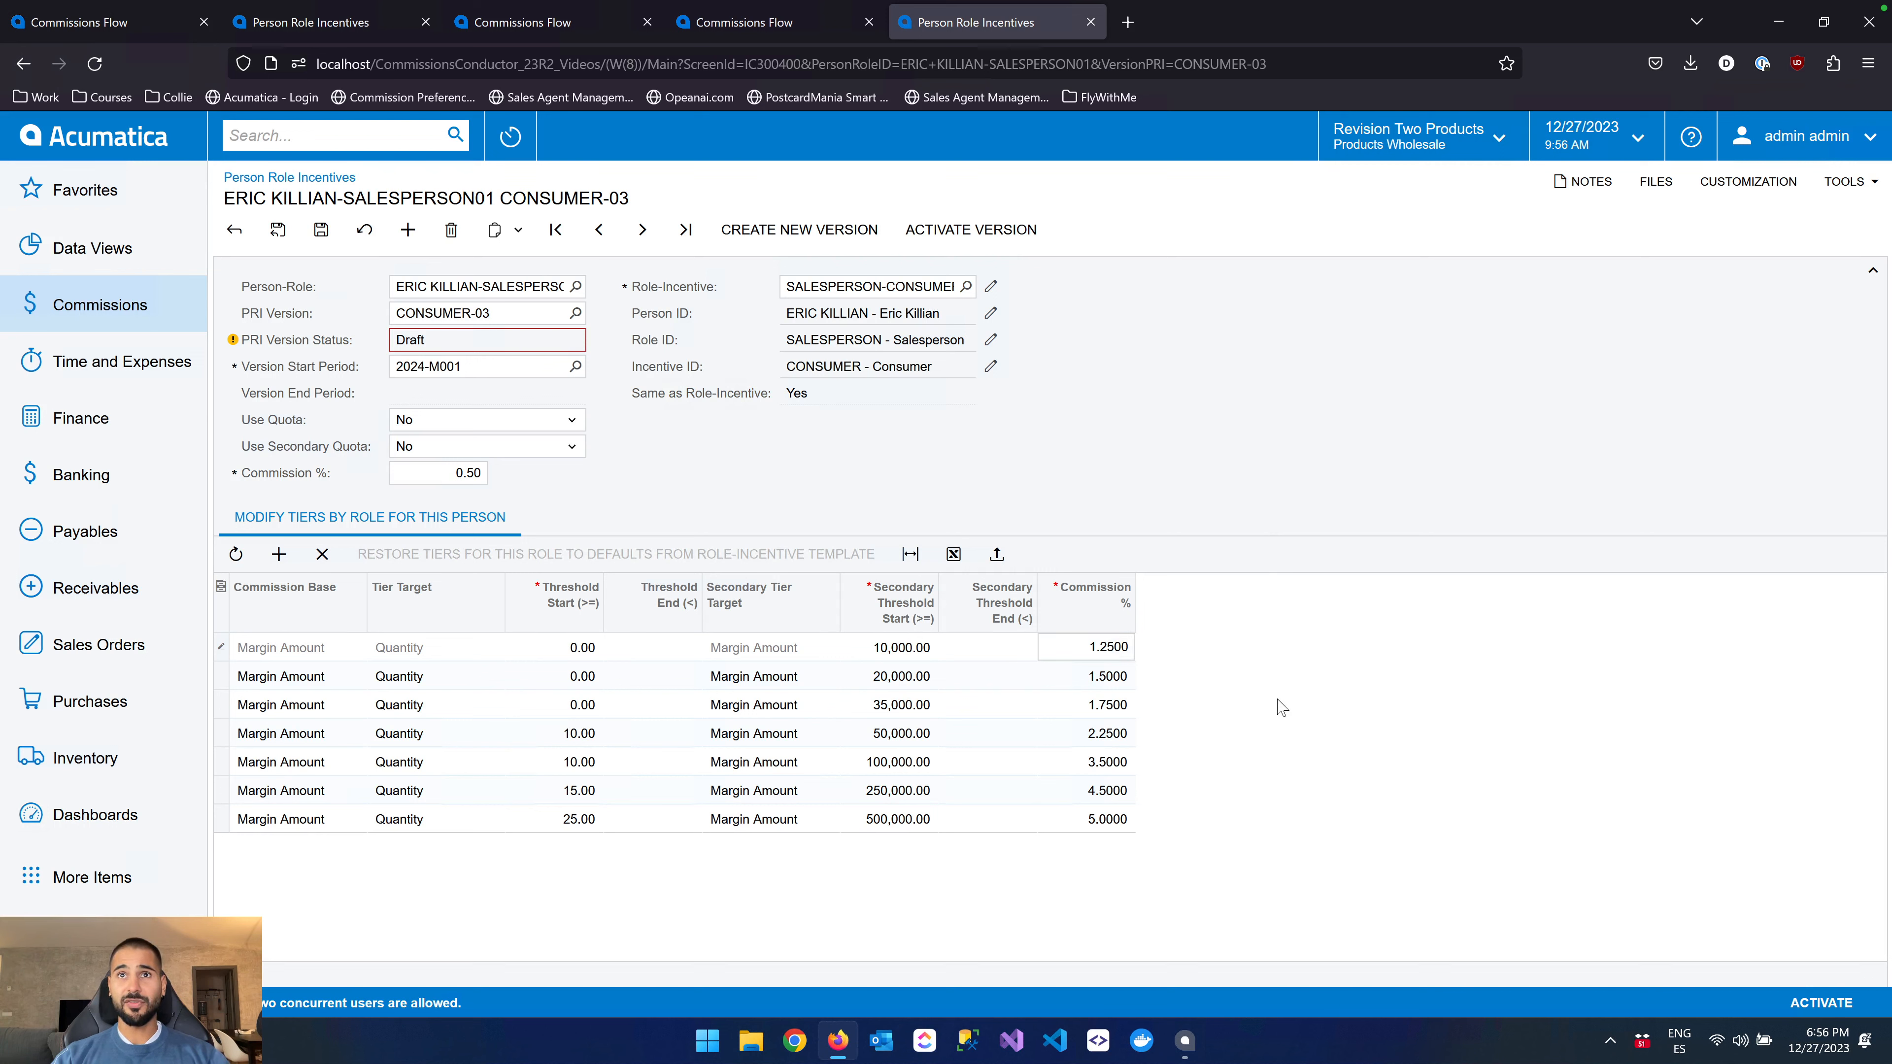
Set the commission to 3% for the 50,000 tier and 6% for the 500,000 tier, and save the draft version
click(1115, 735)
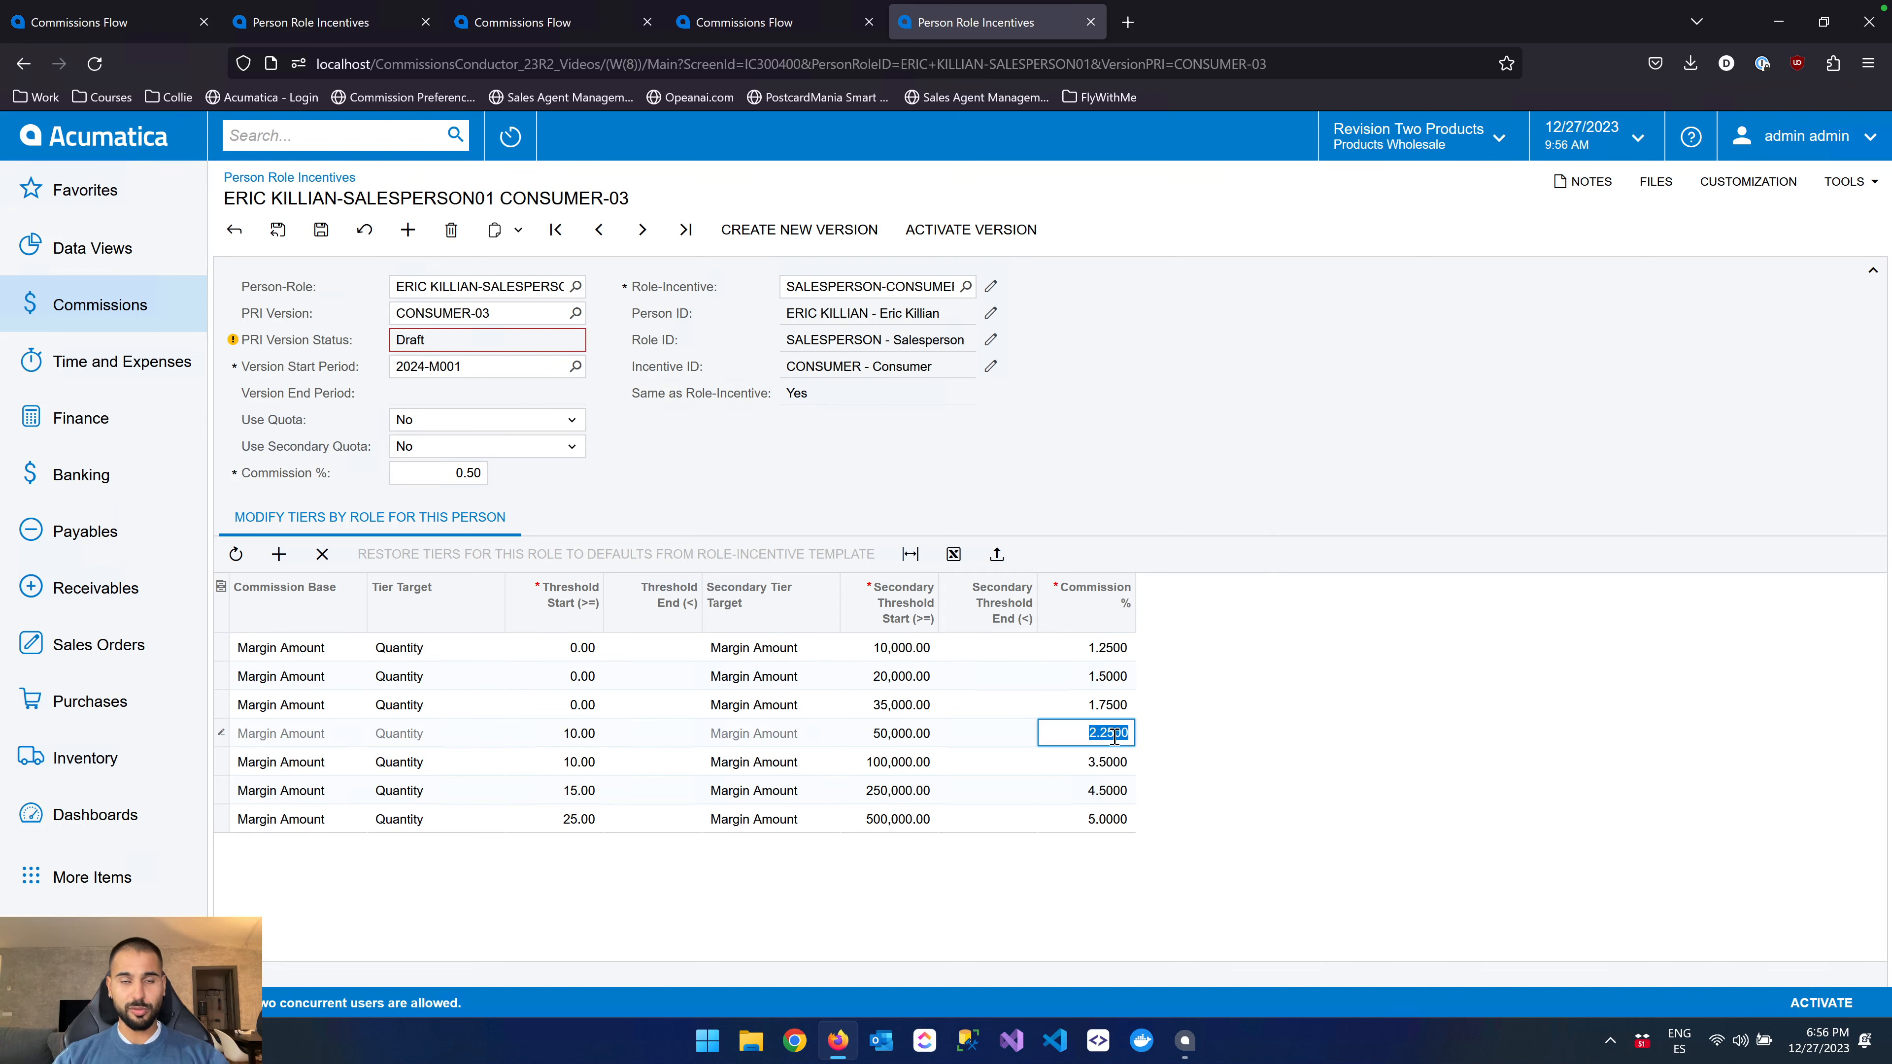
text(3)
click(1244, 744)
click(1098, 820)
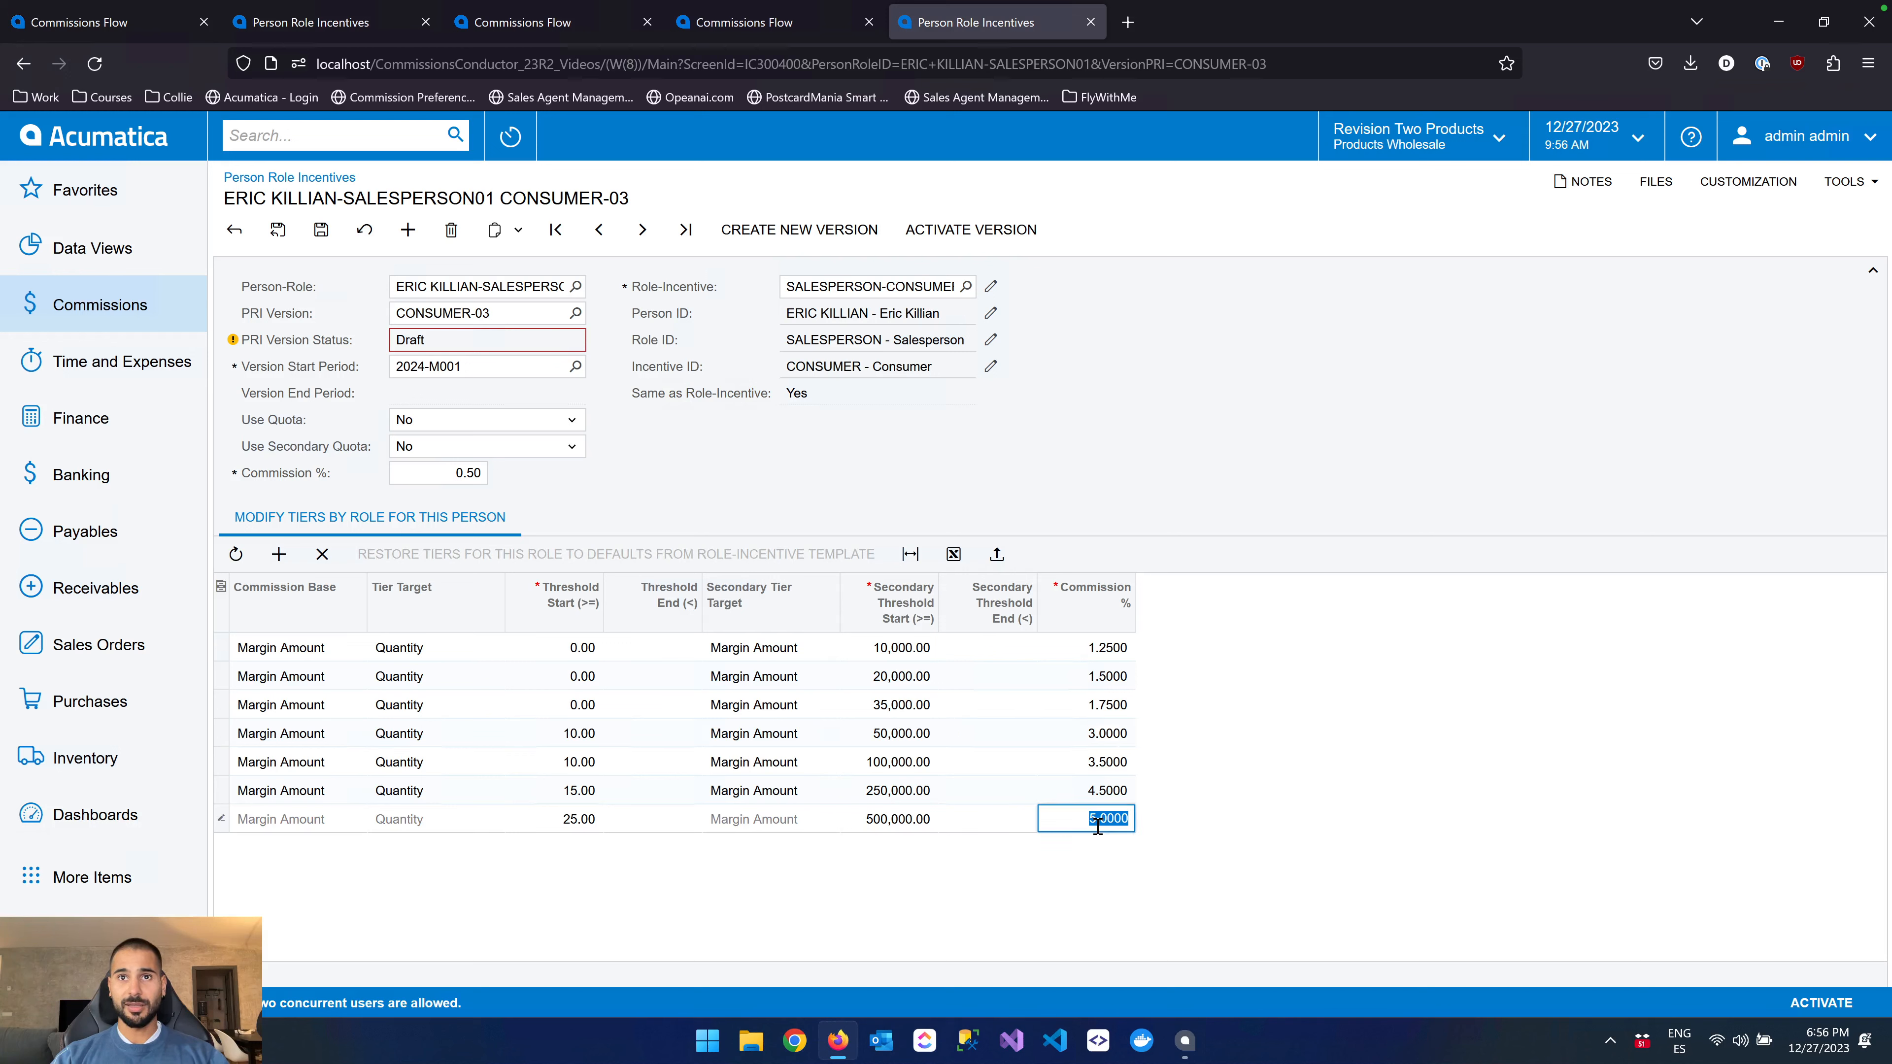
text(6)
click(1205, 797)
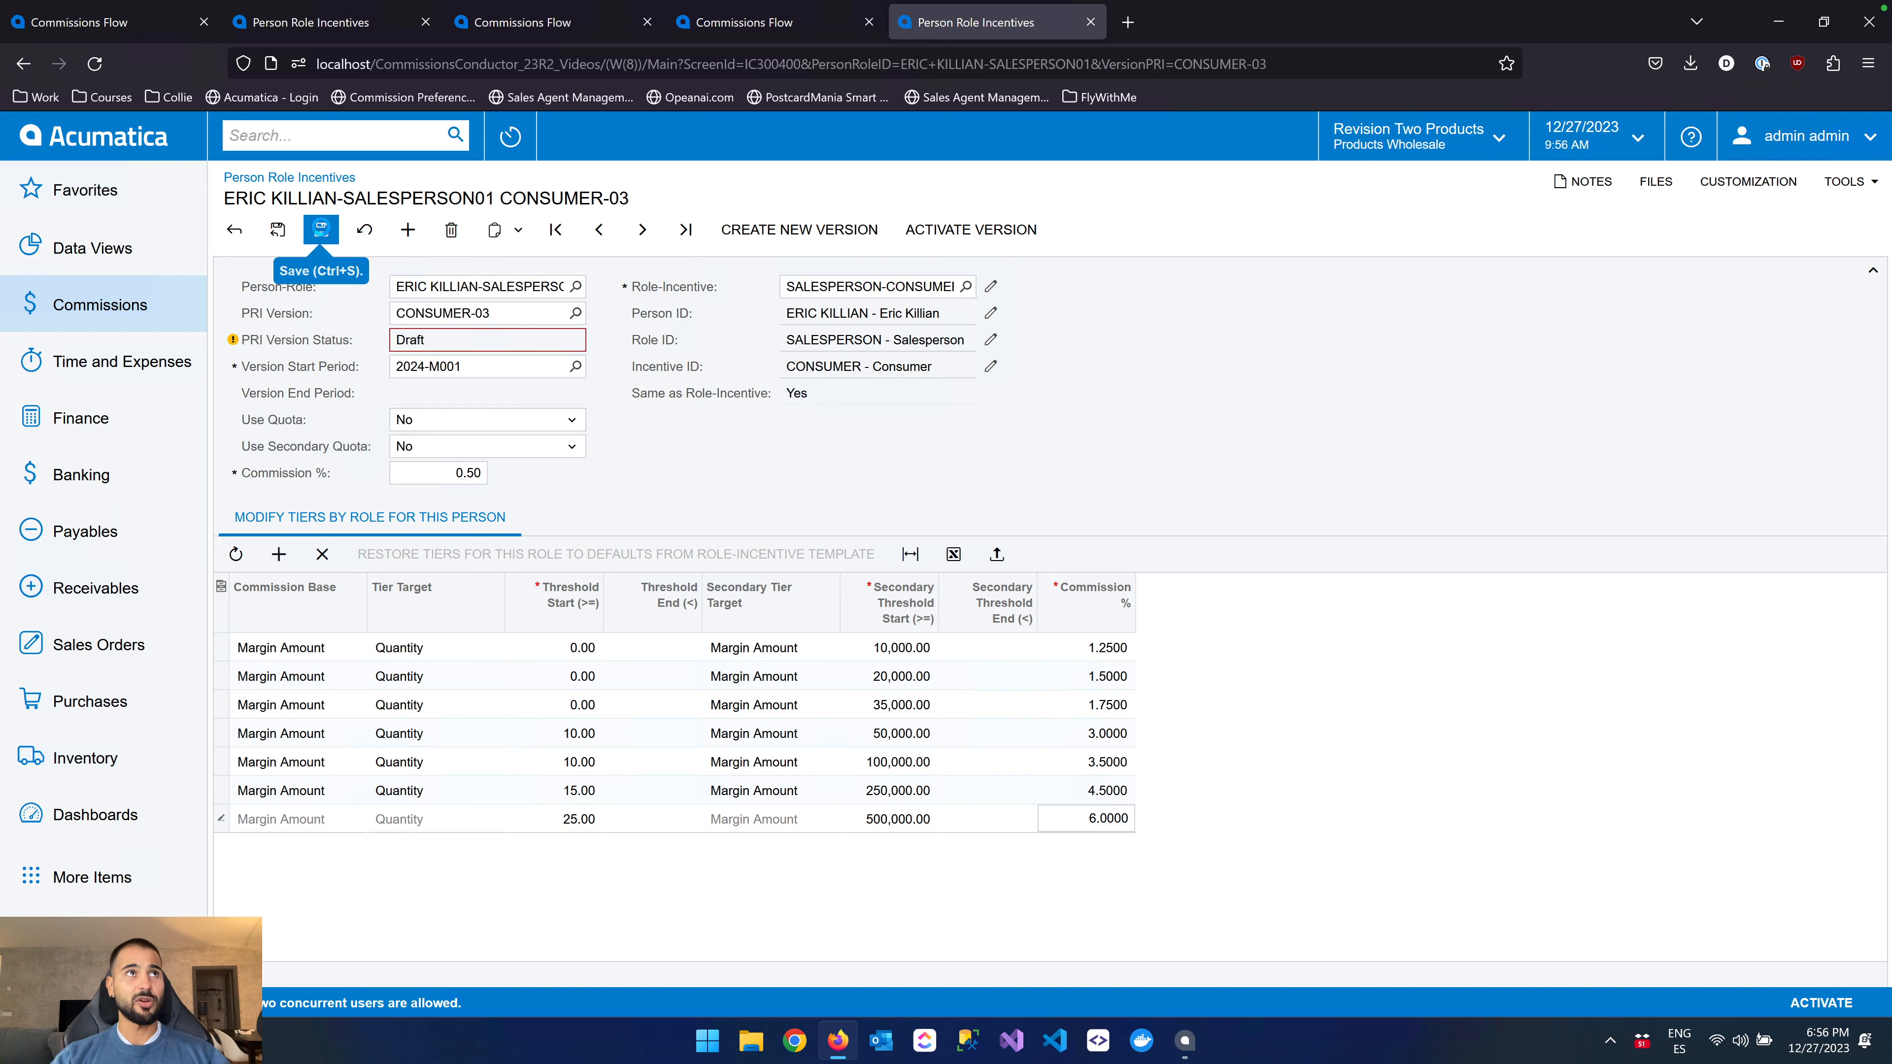
click(322, 231)
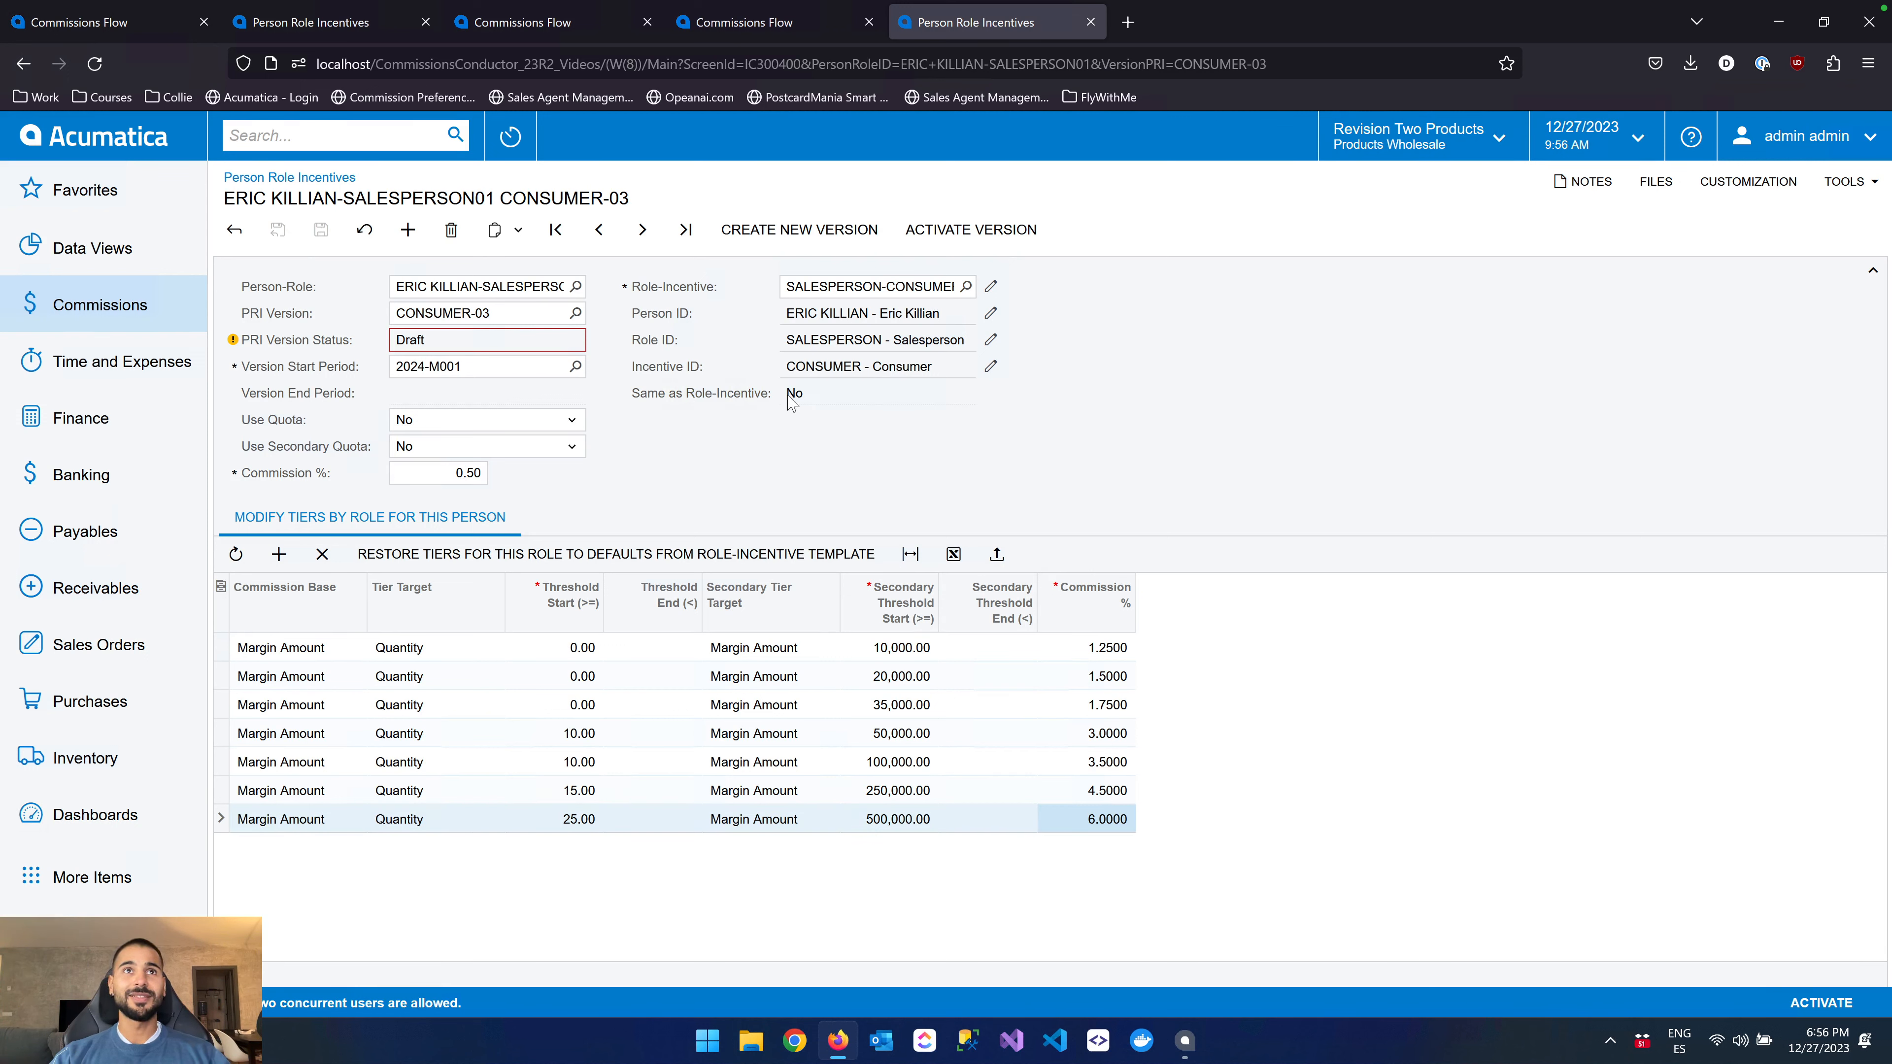
Check the draft's Same as Role-Incentive field, and view PRI versions CONSUMER-02 and CONSUMER-01 for comparison
drag(790, 395, 797, 401)
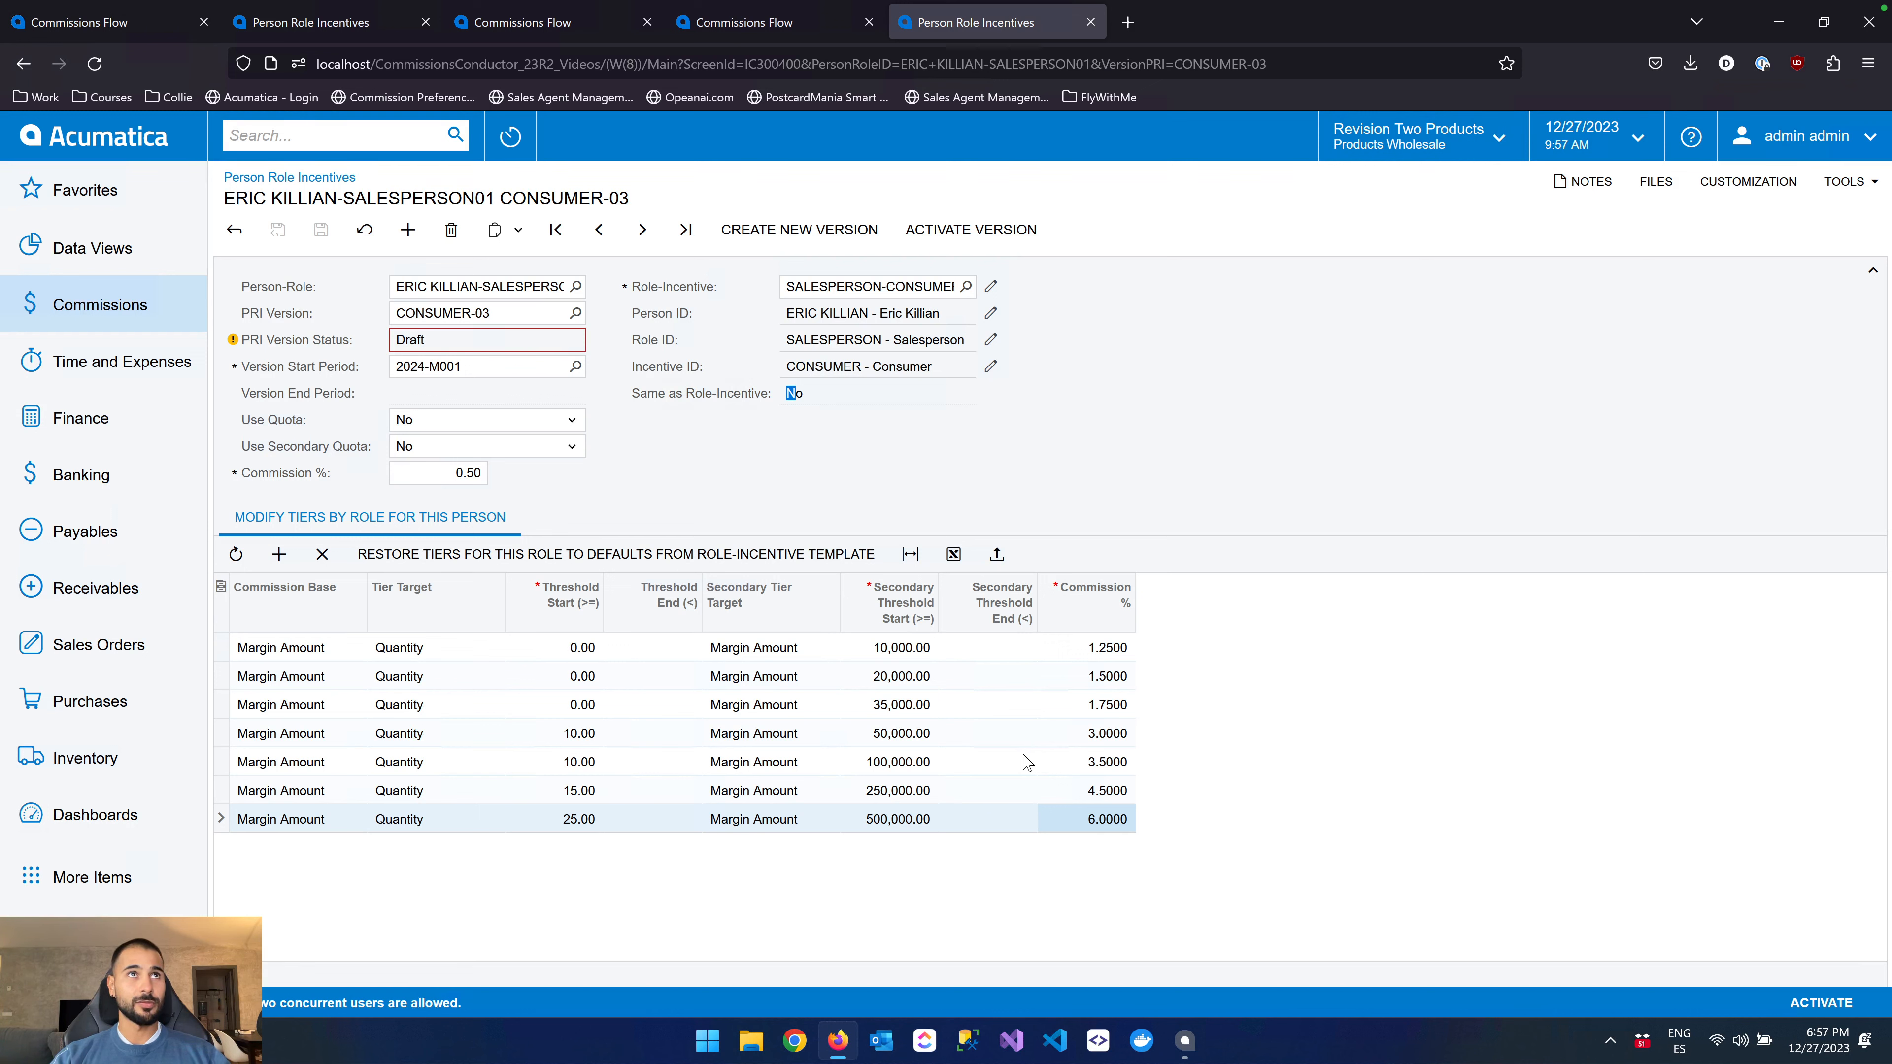
click(575, 313)
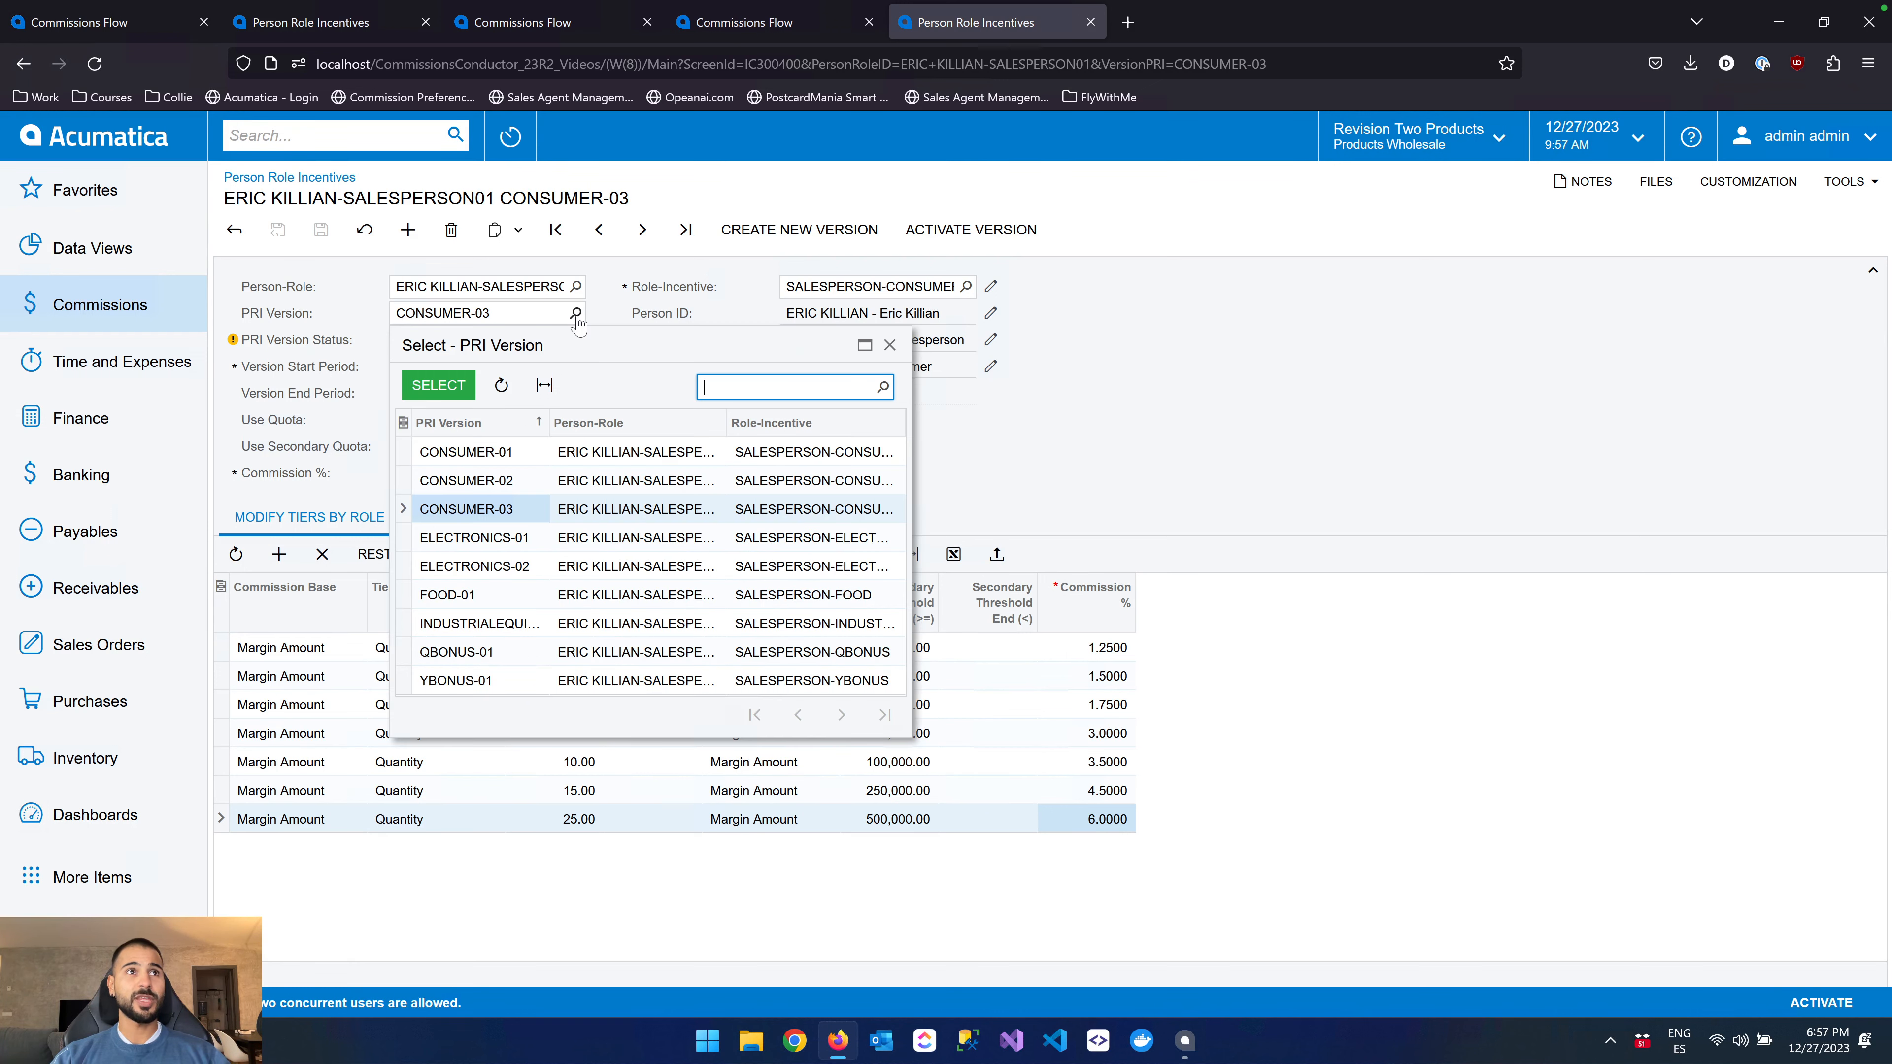
double_click(519, 483)
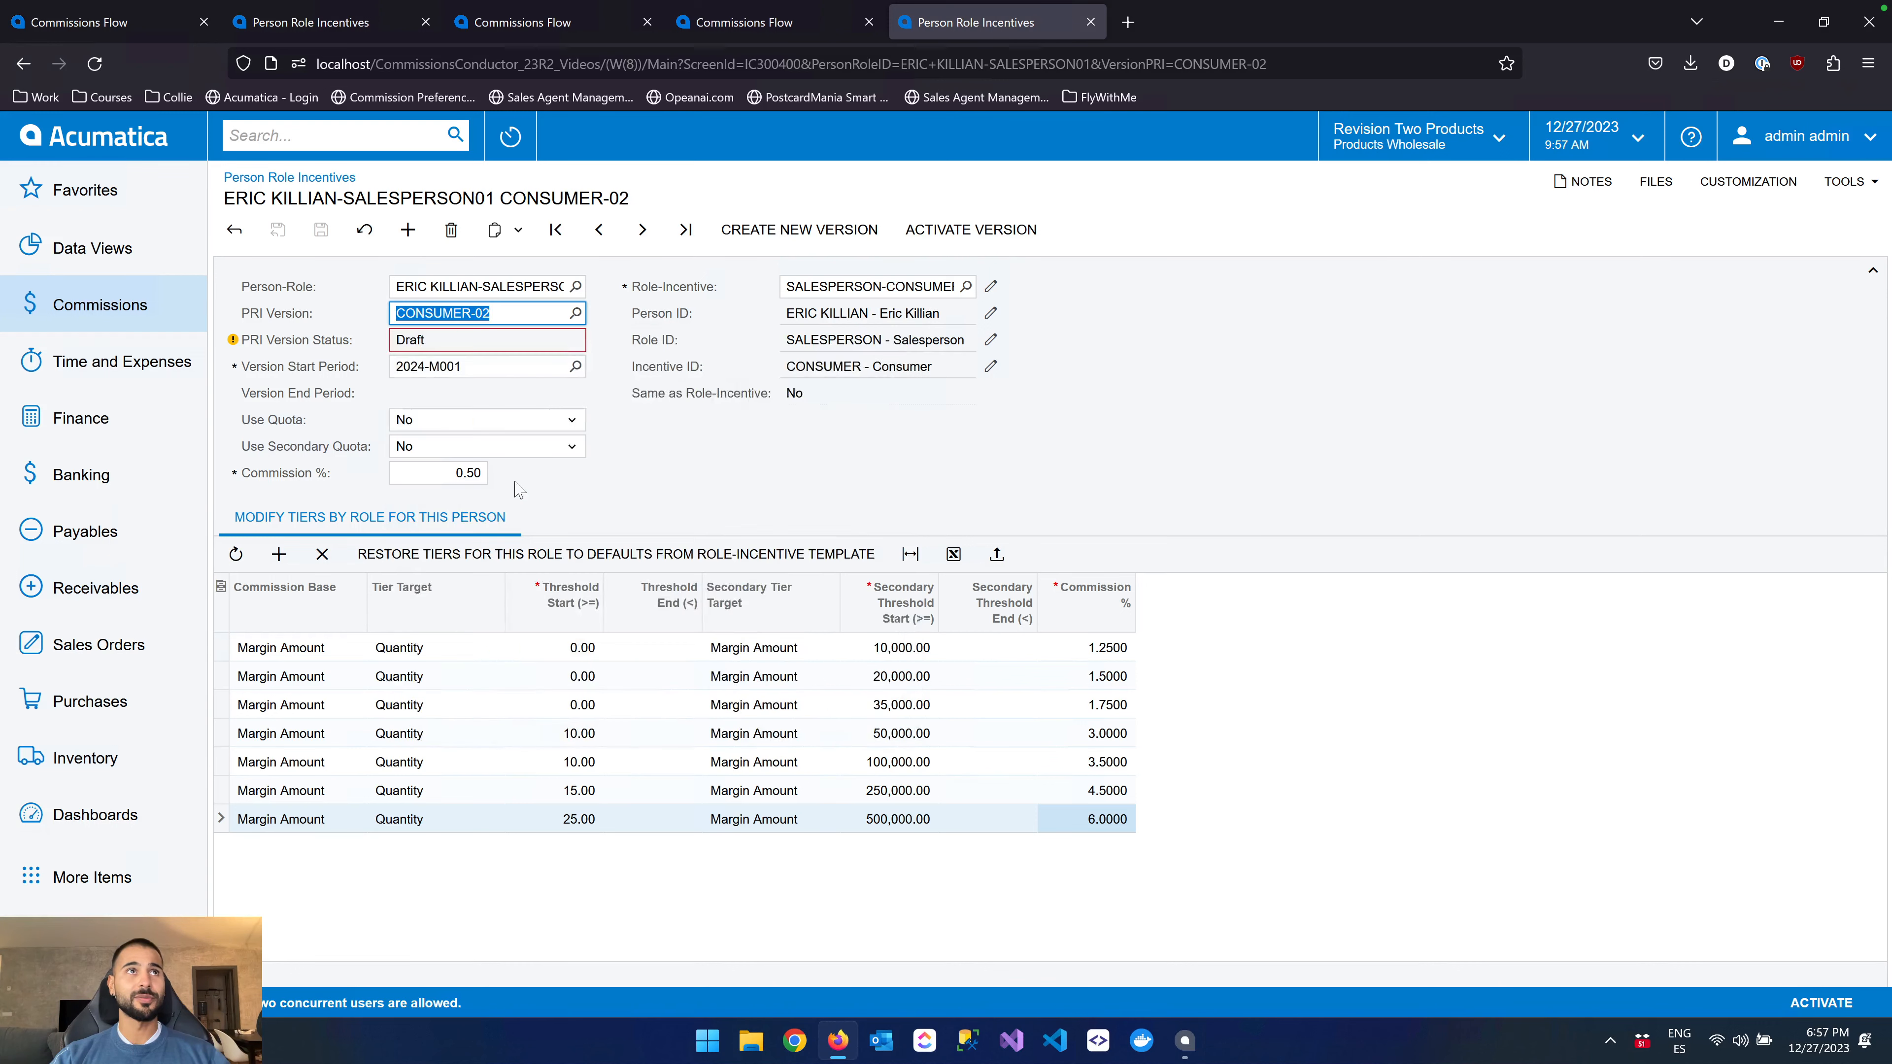
click(576, 314)
double_click(532, 457)
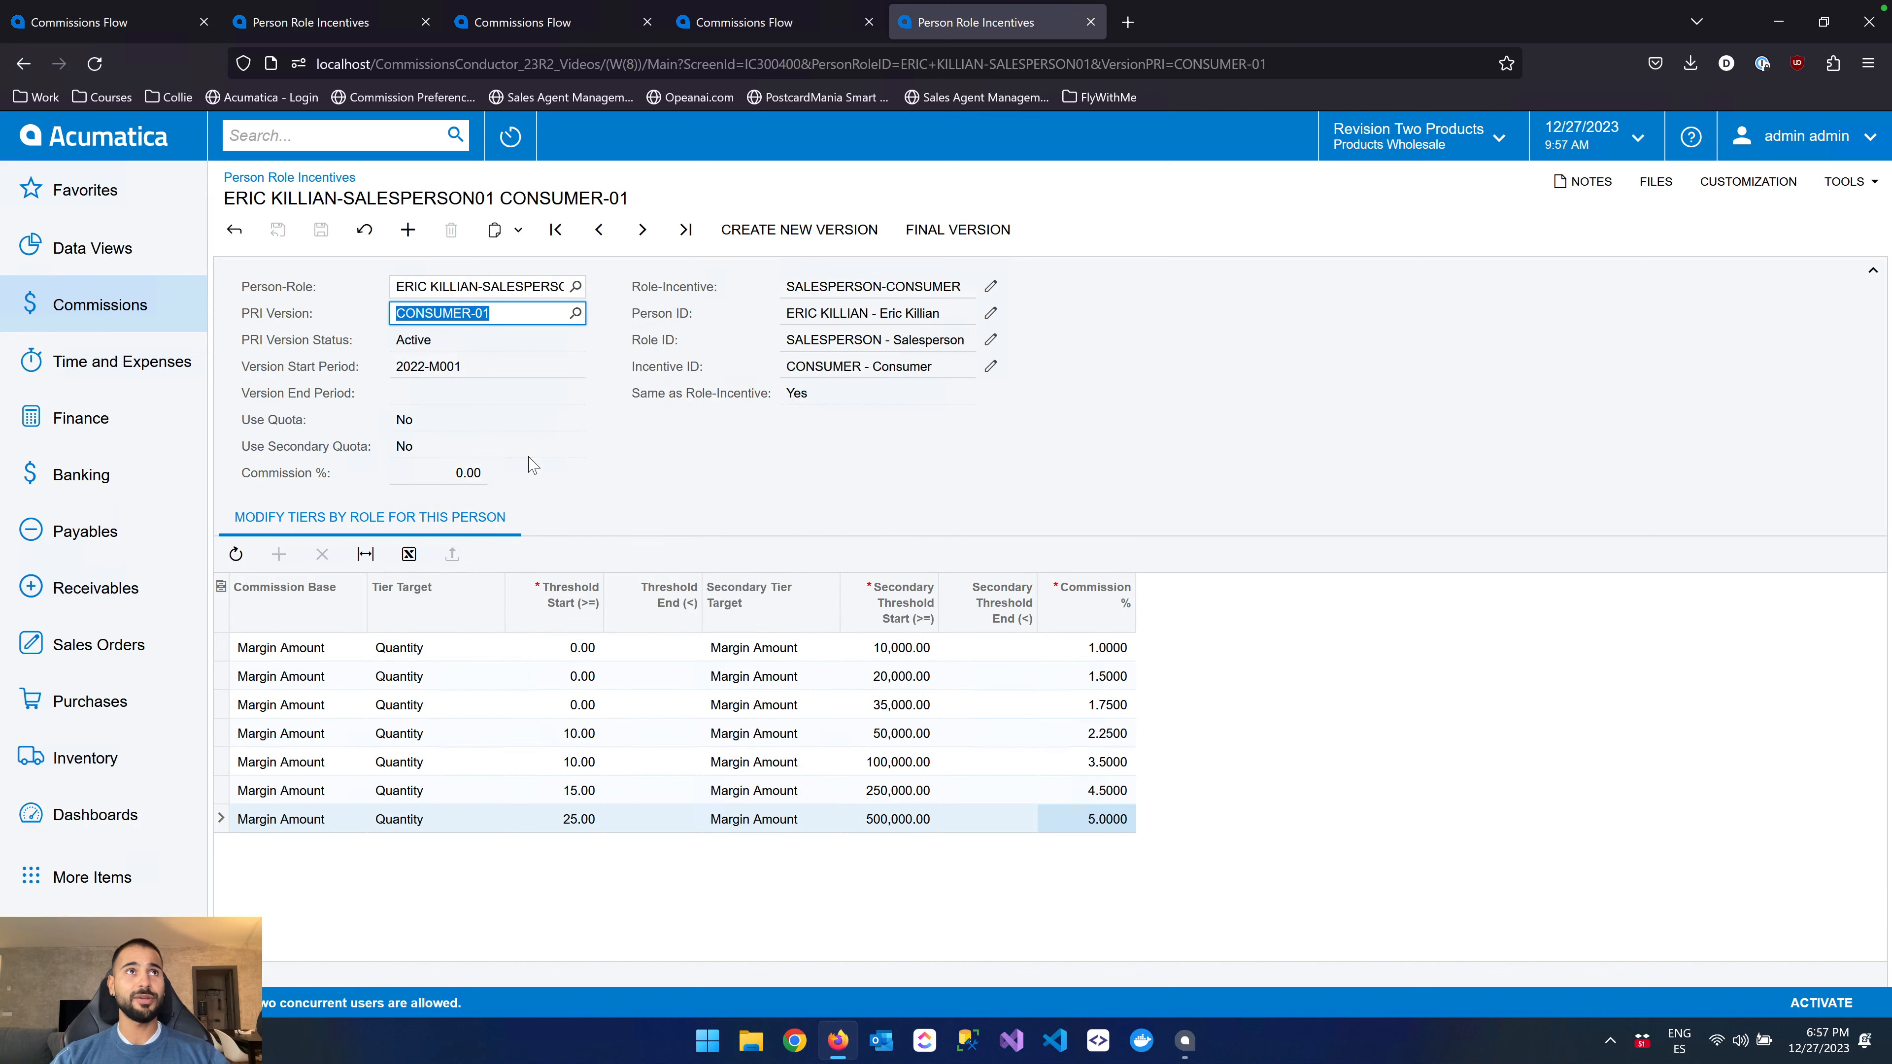
click(774, 462)
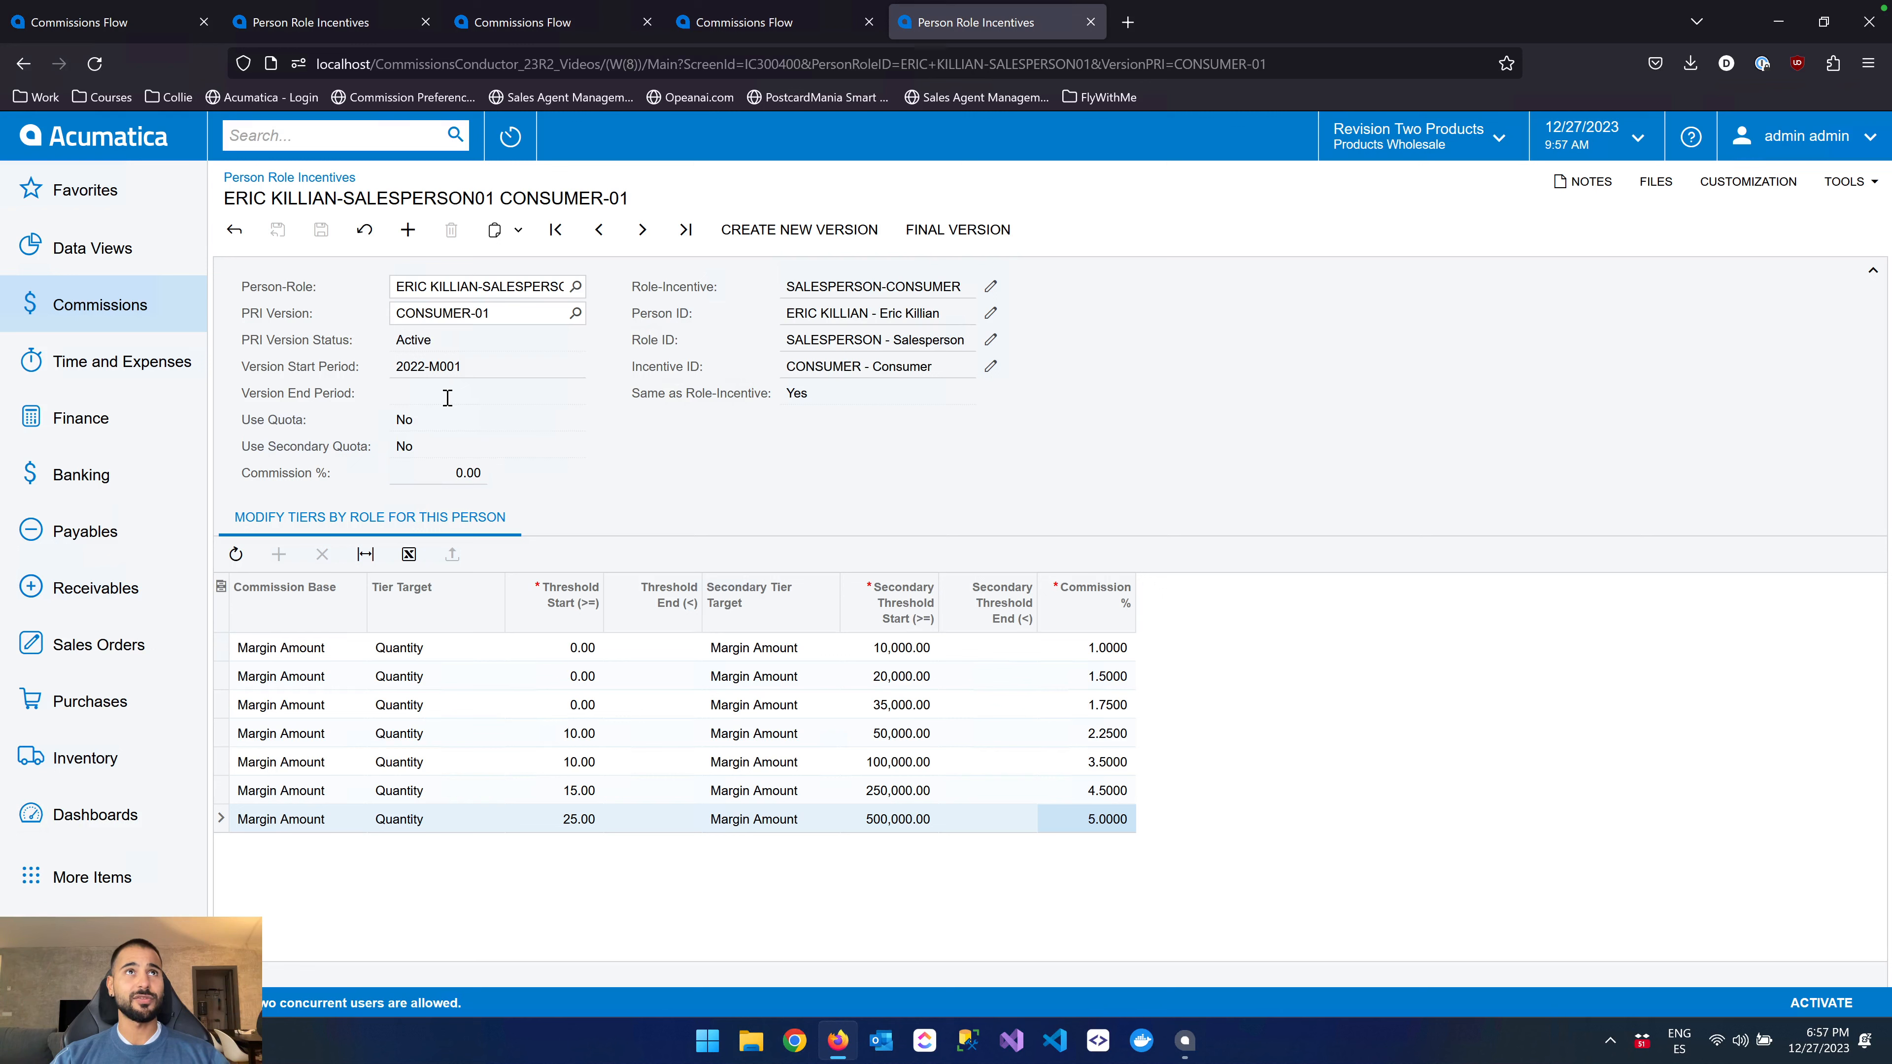
Reopen PRI version CONSUMER-03 and activate it
click(575, 313)
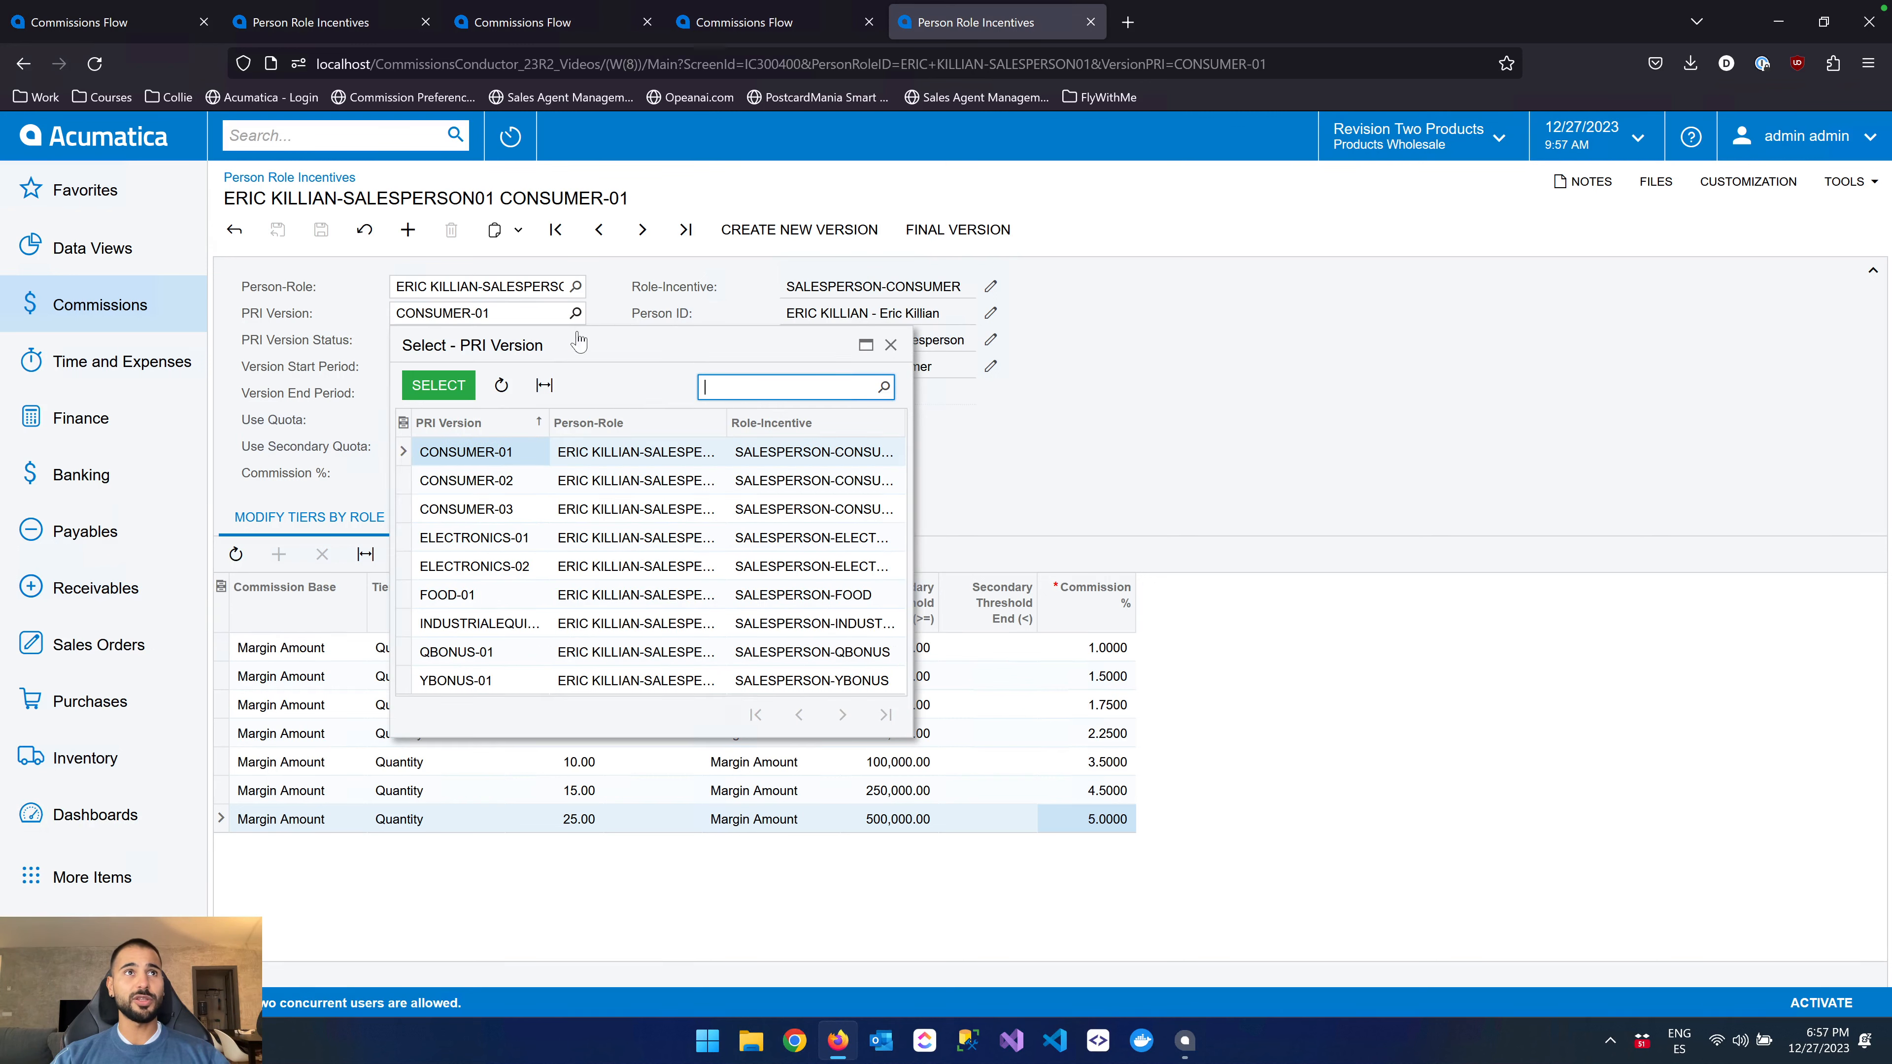
double_click(509, 510)
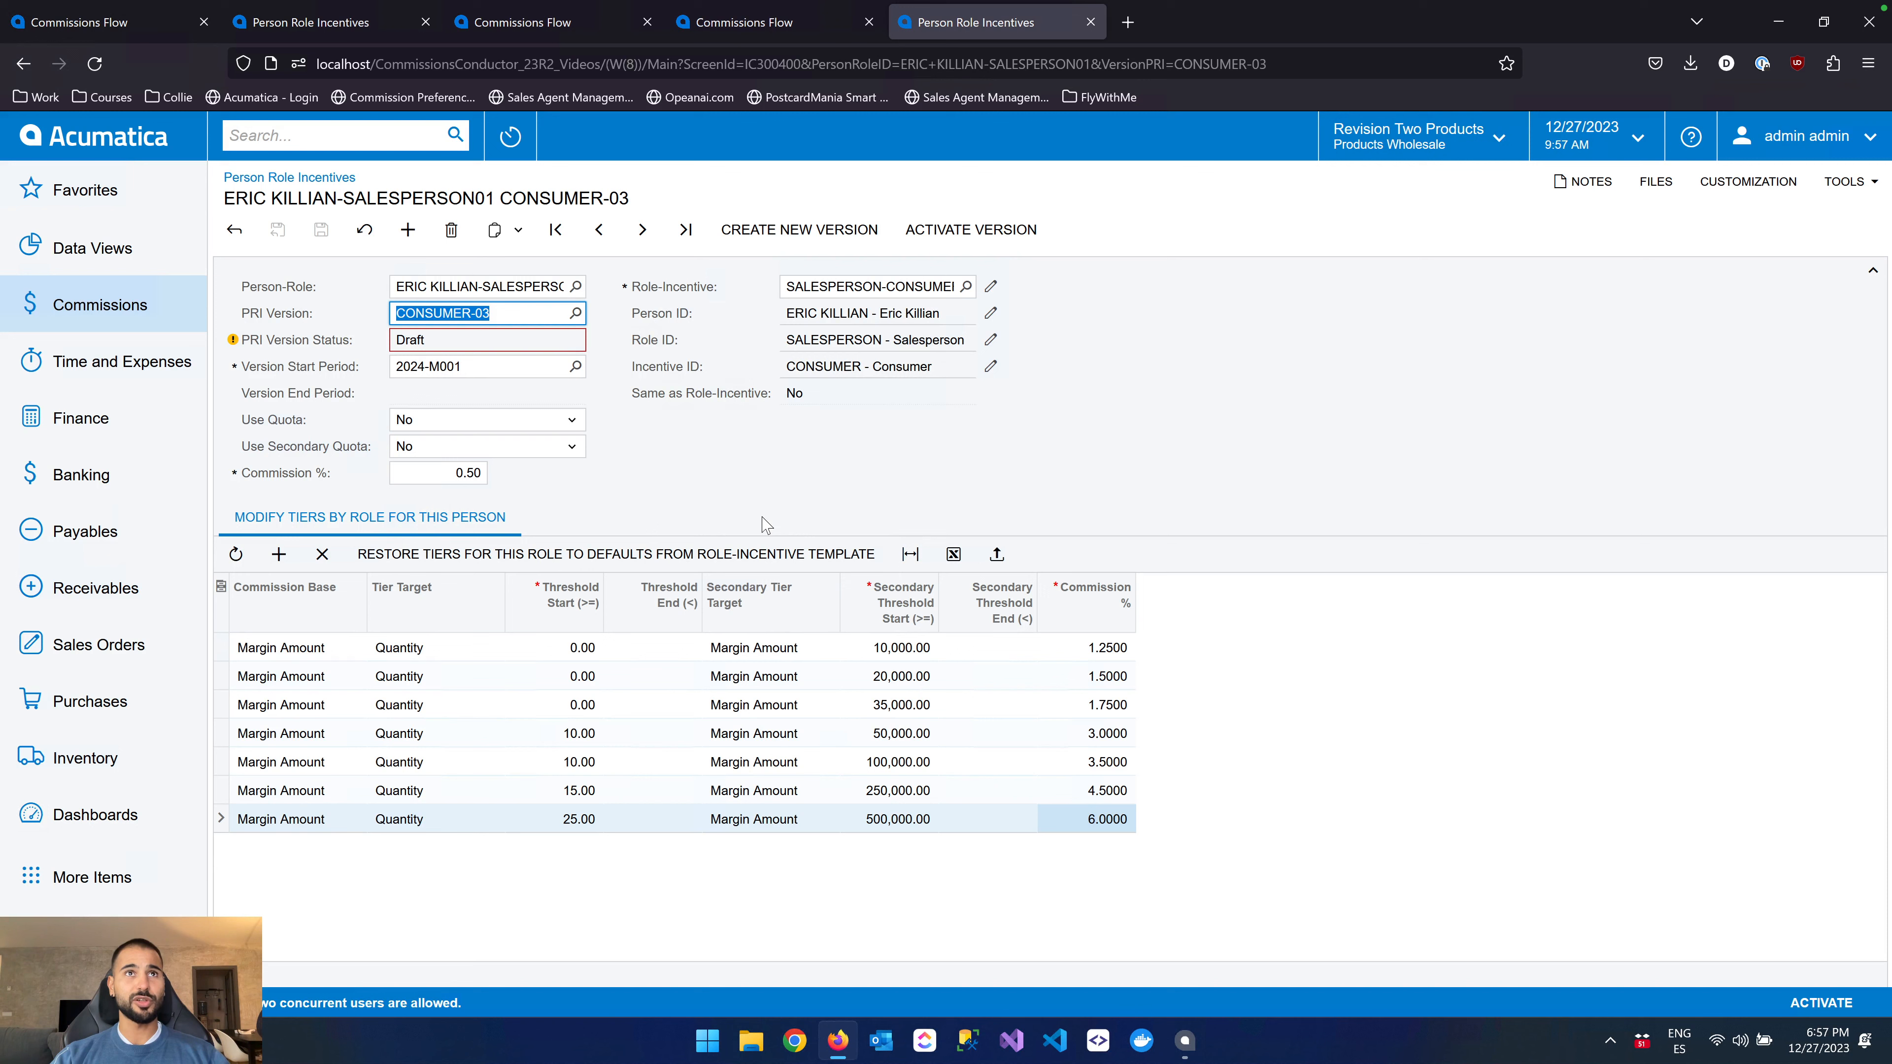
click(791, 493)
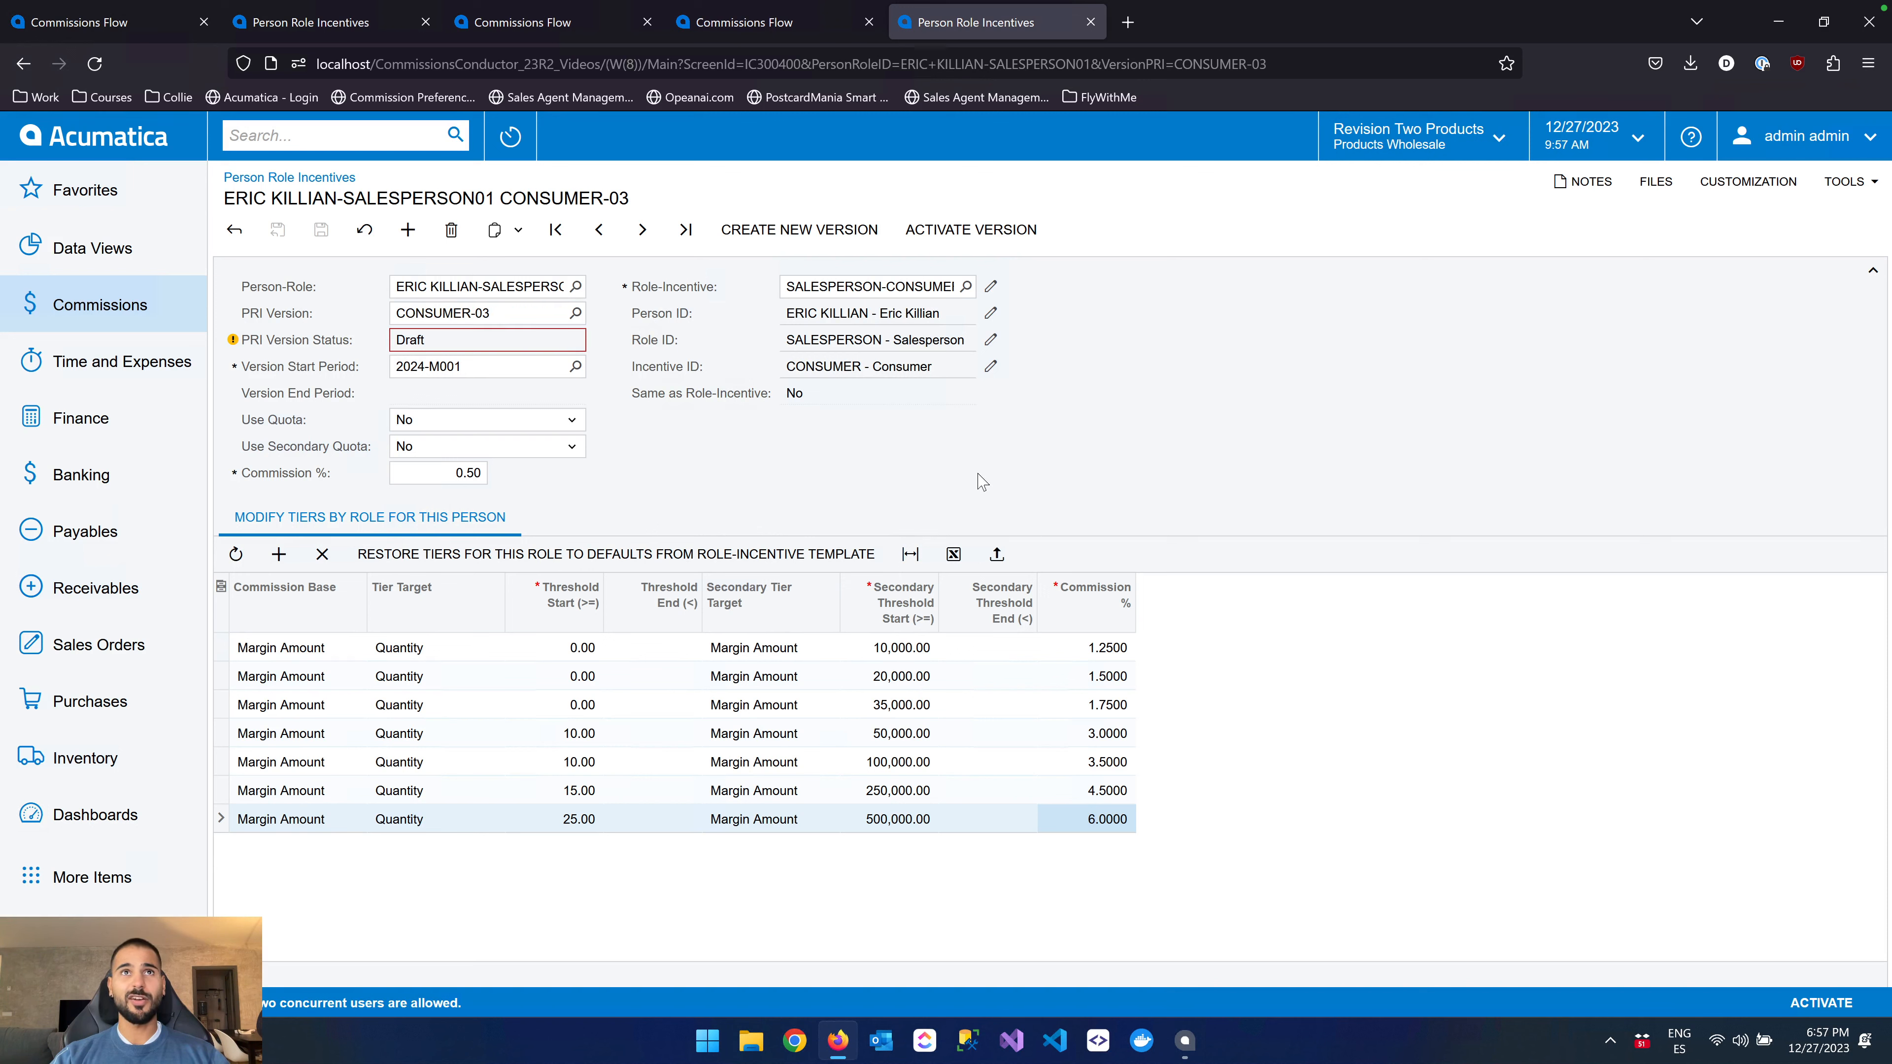
click(1009, 237)
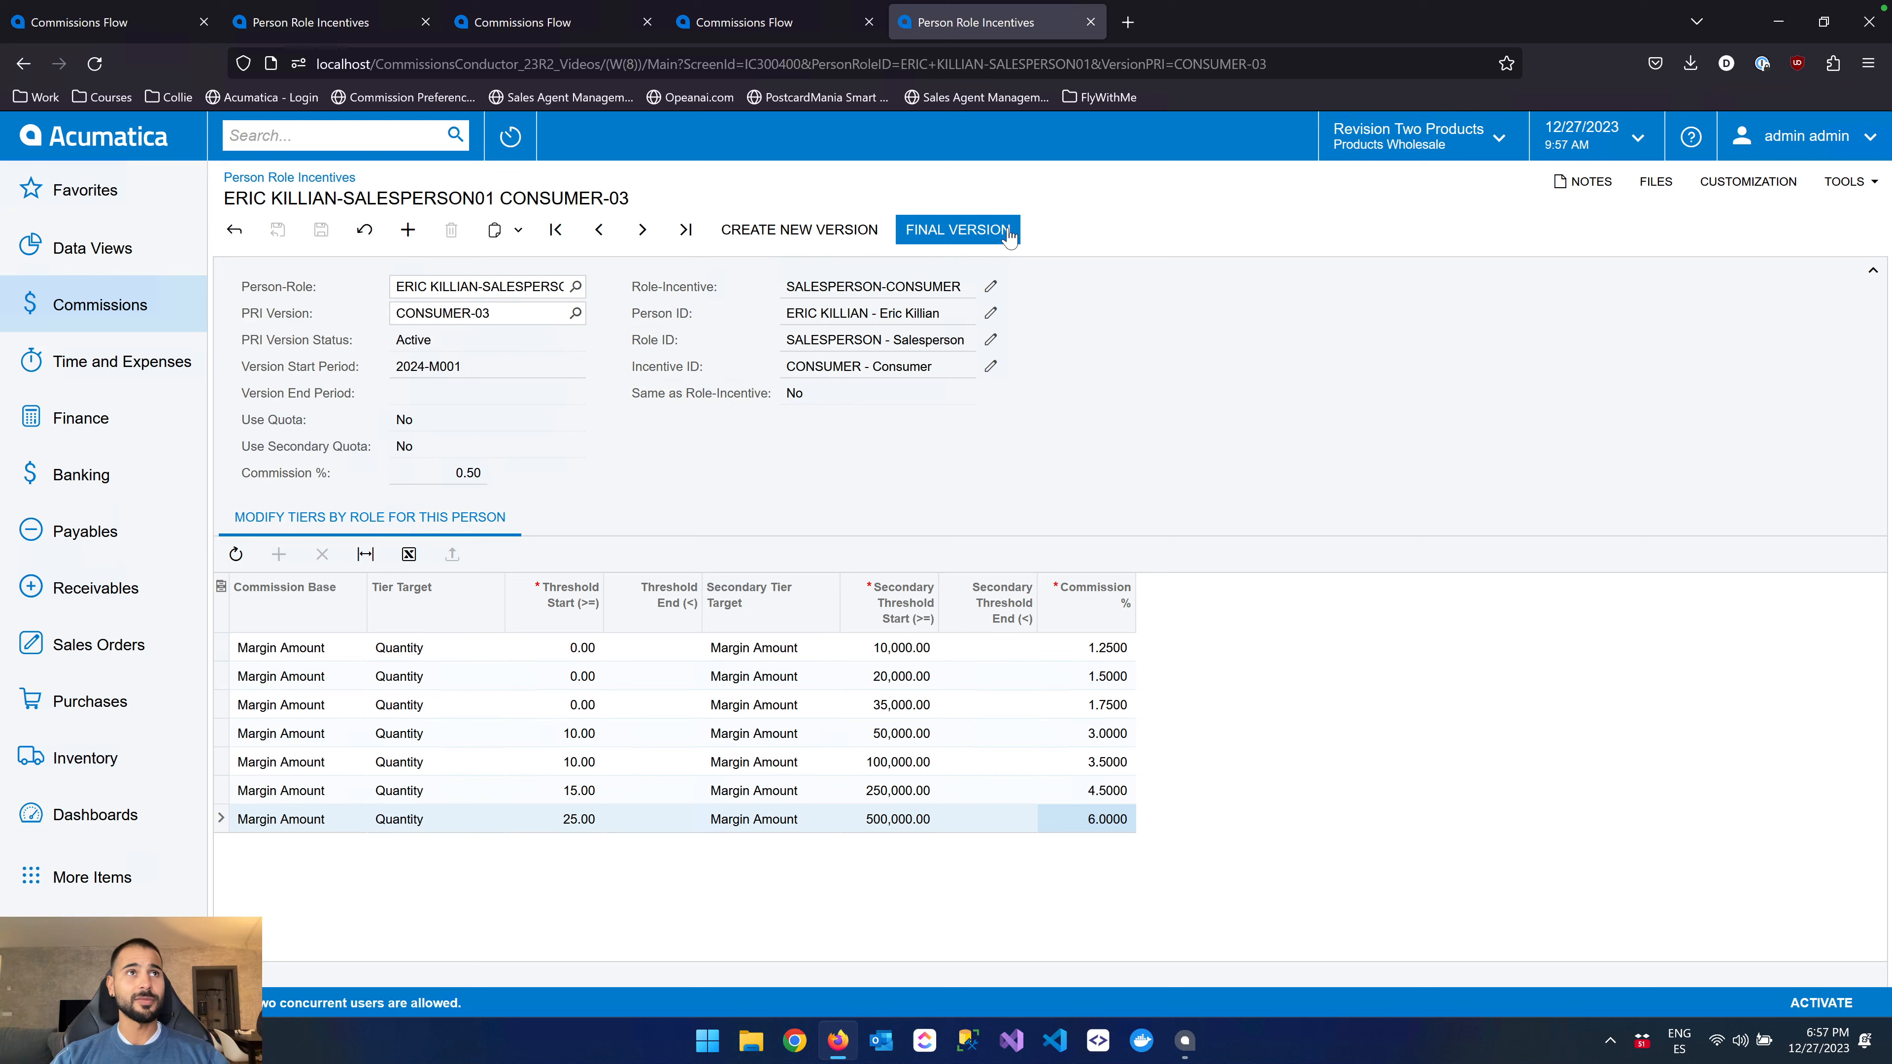
Check the start period of CONSUMER-03, and open CONSUMER-01 to examine its version end period
drag(397, 340, 467, 368)
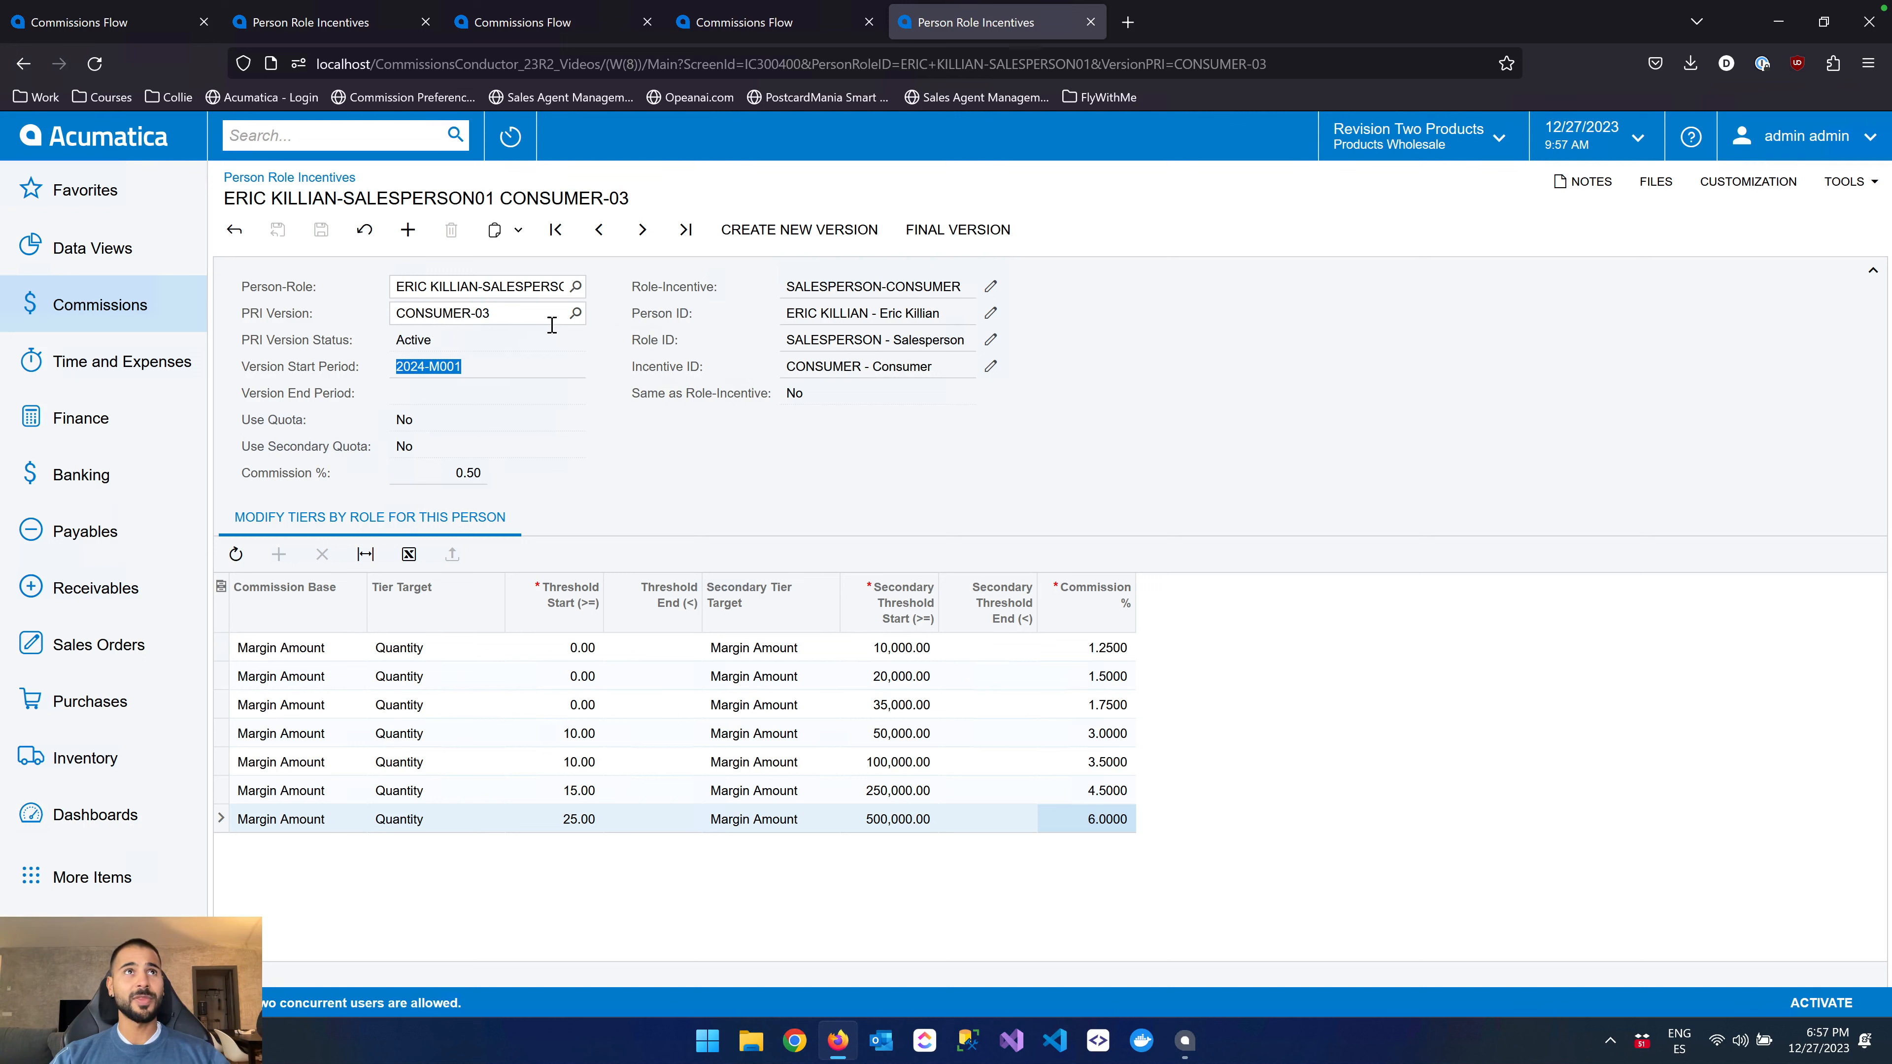
click(575, 313)
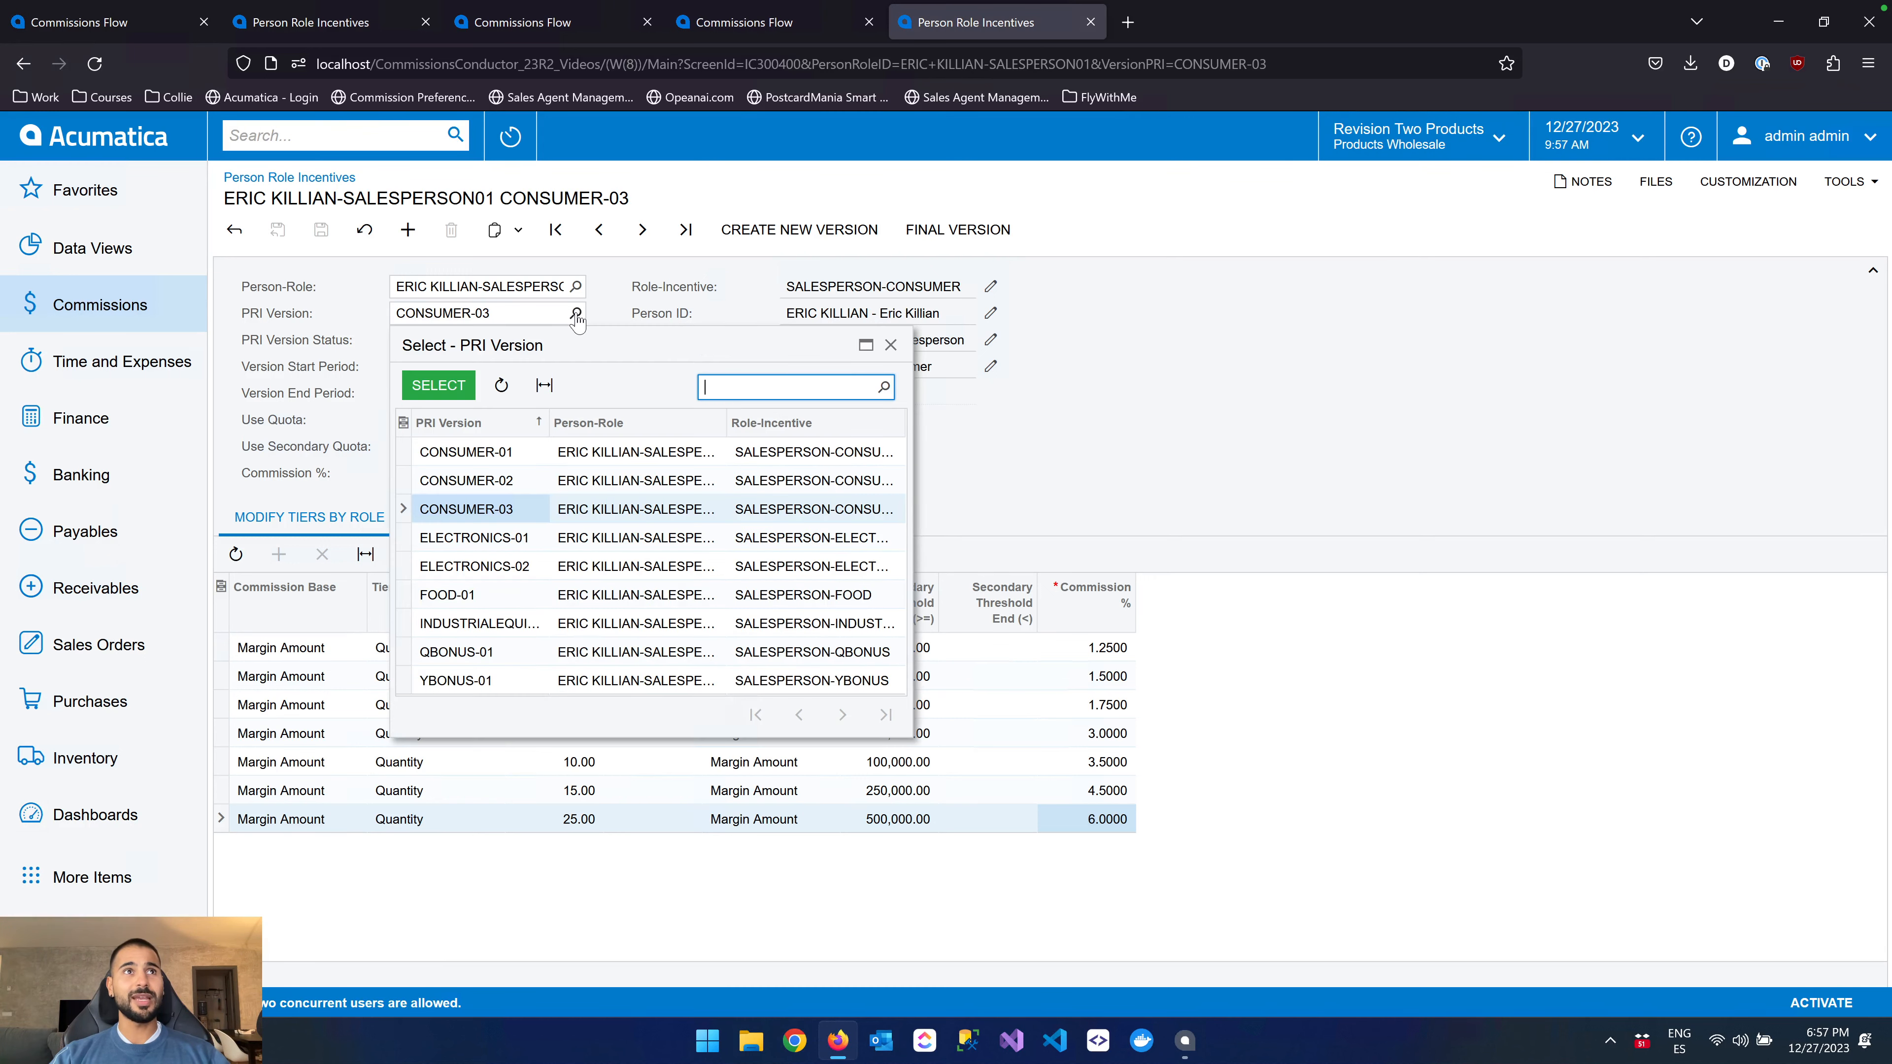
double_click(514, 452)
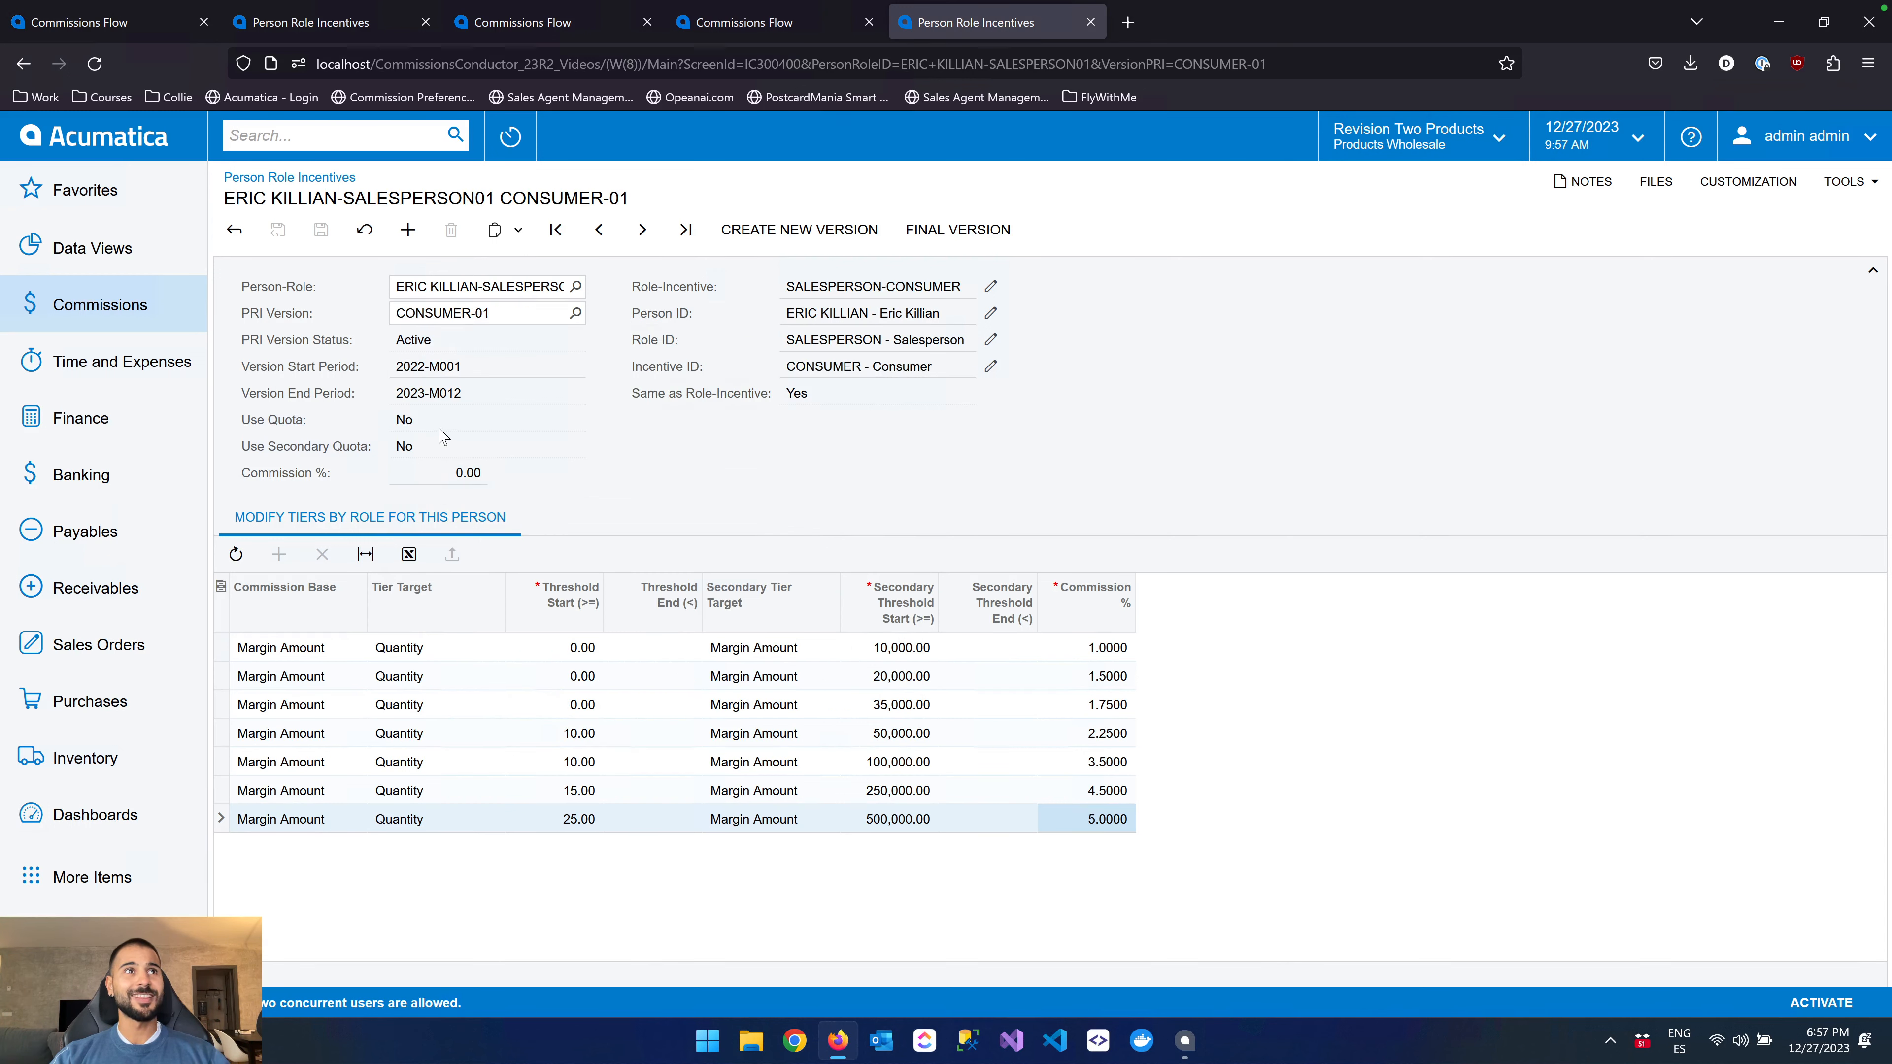
click(399, 392)
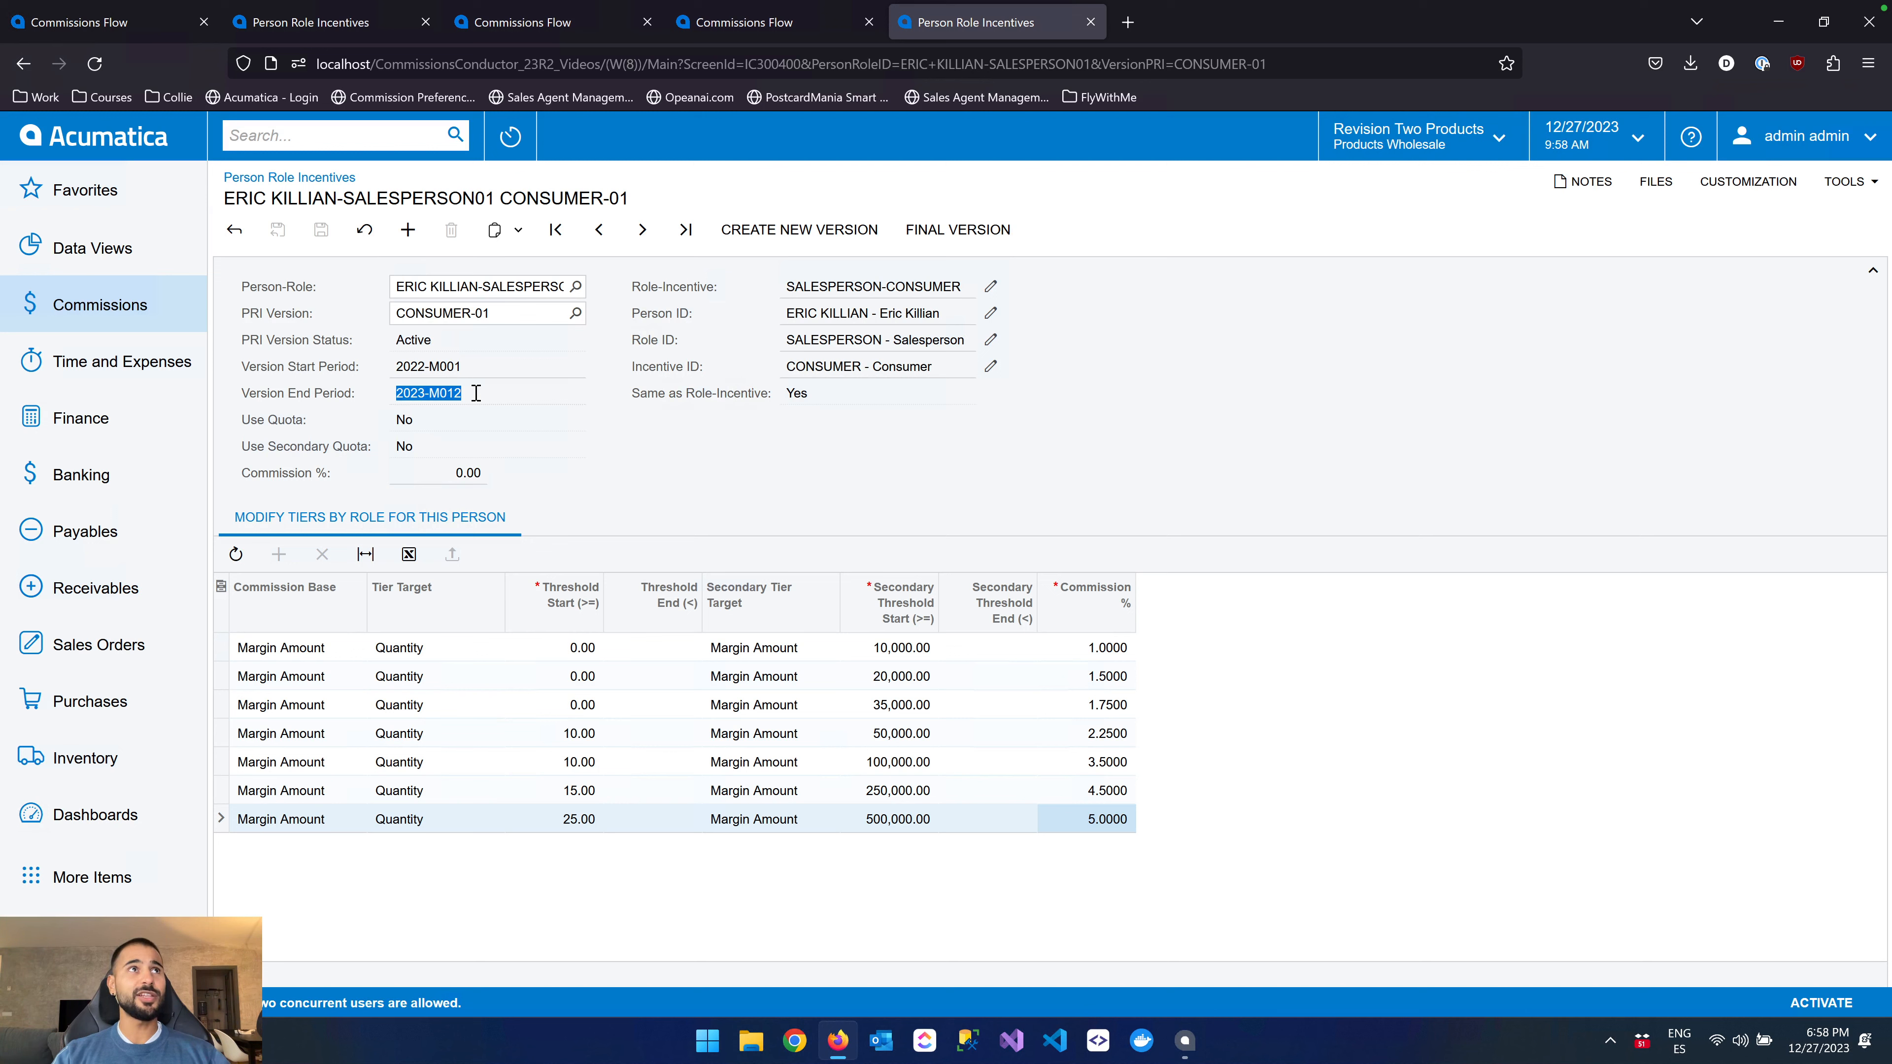
Open PRI version CONSUMER-03 and create a new version from it with start period 2024-M006
click(585, 489)
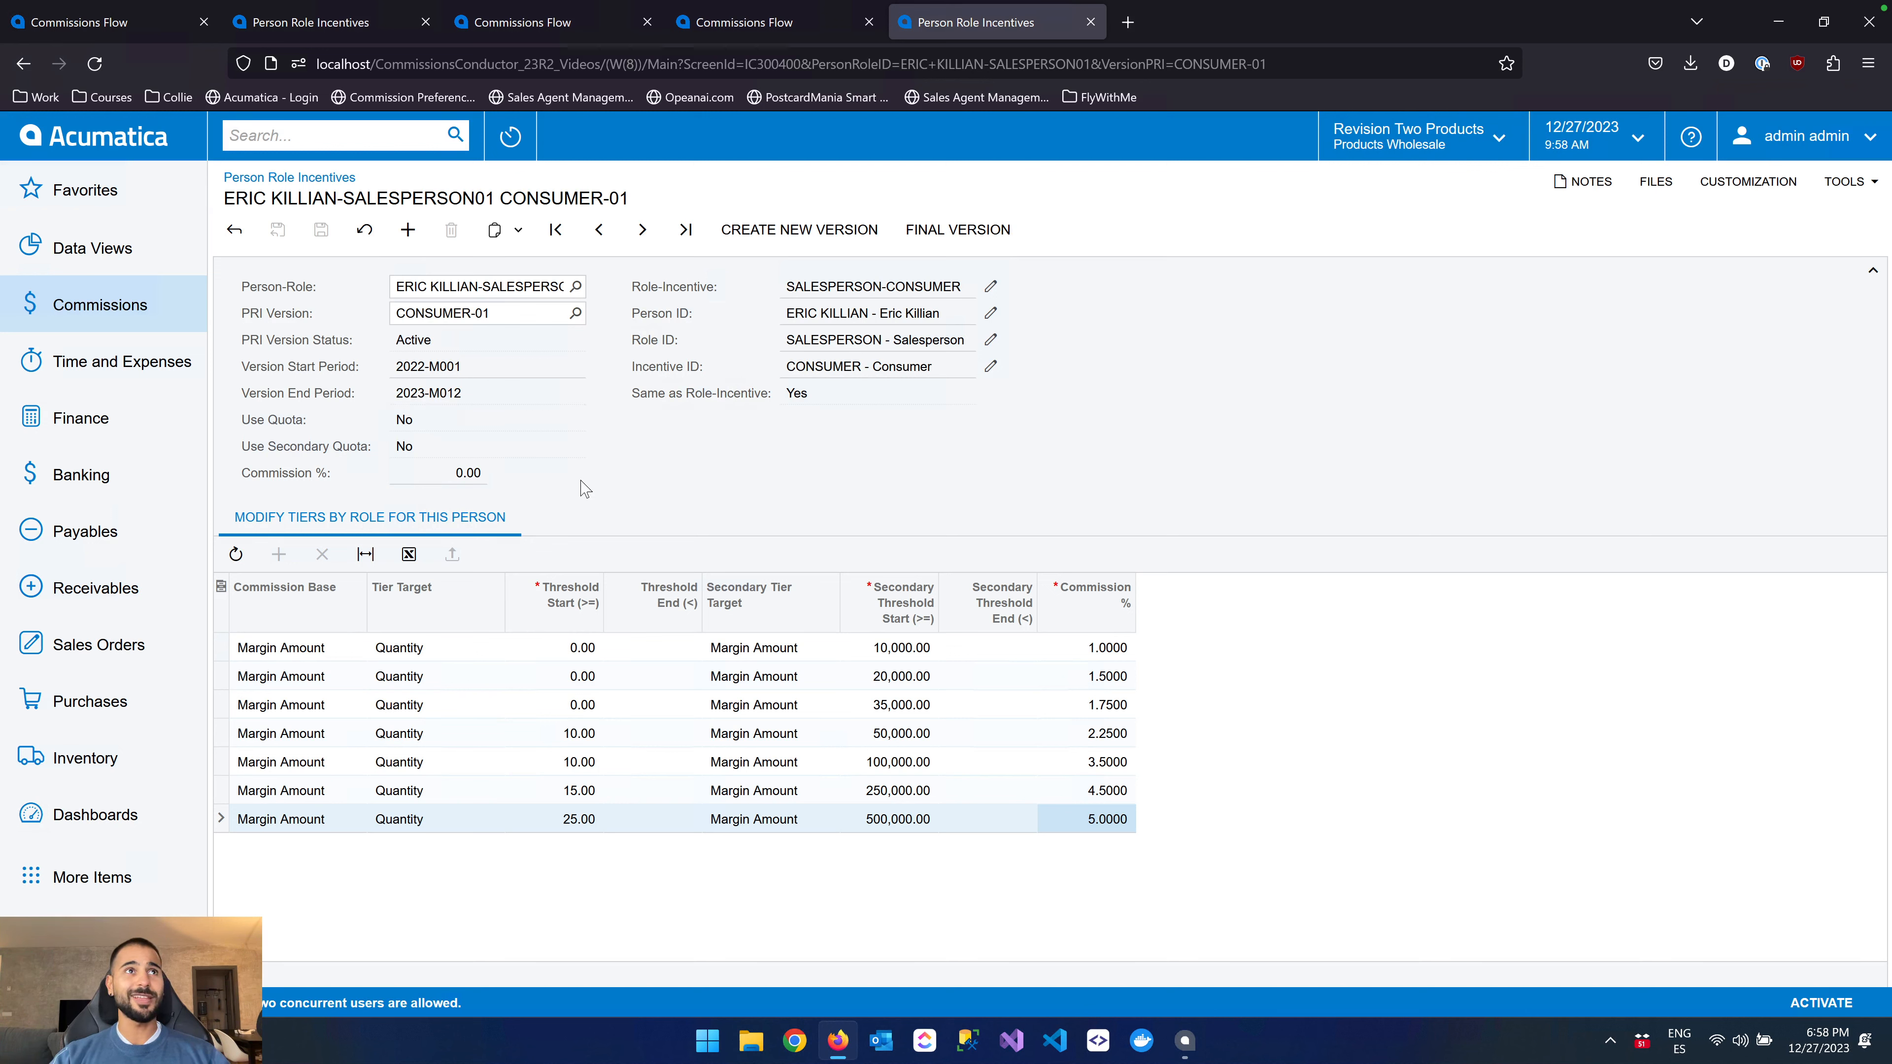
click(575, 314)
double_click(466, 510)
click(799, 230)
click(1140, 630)
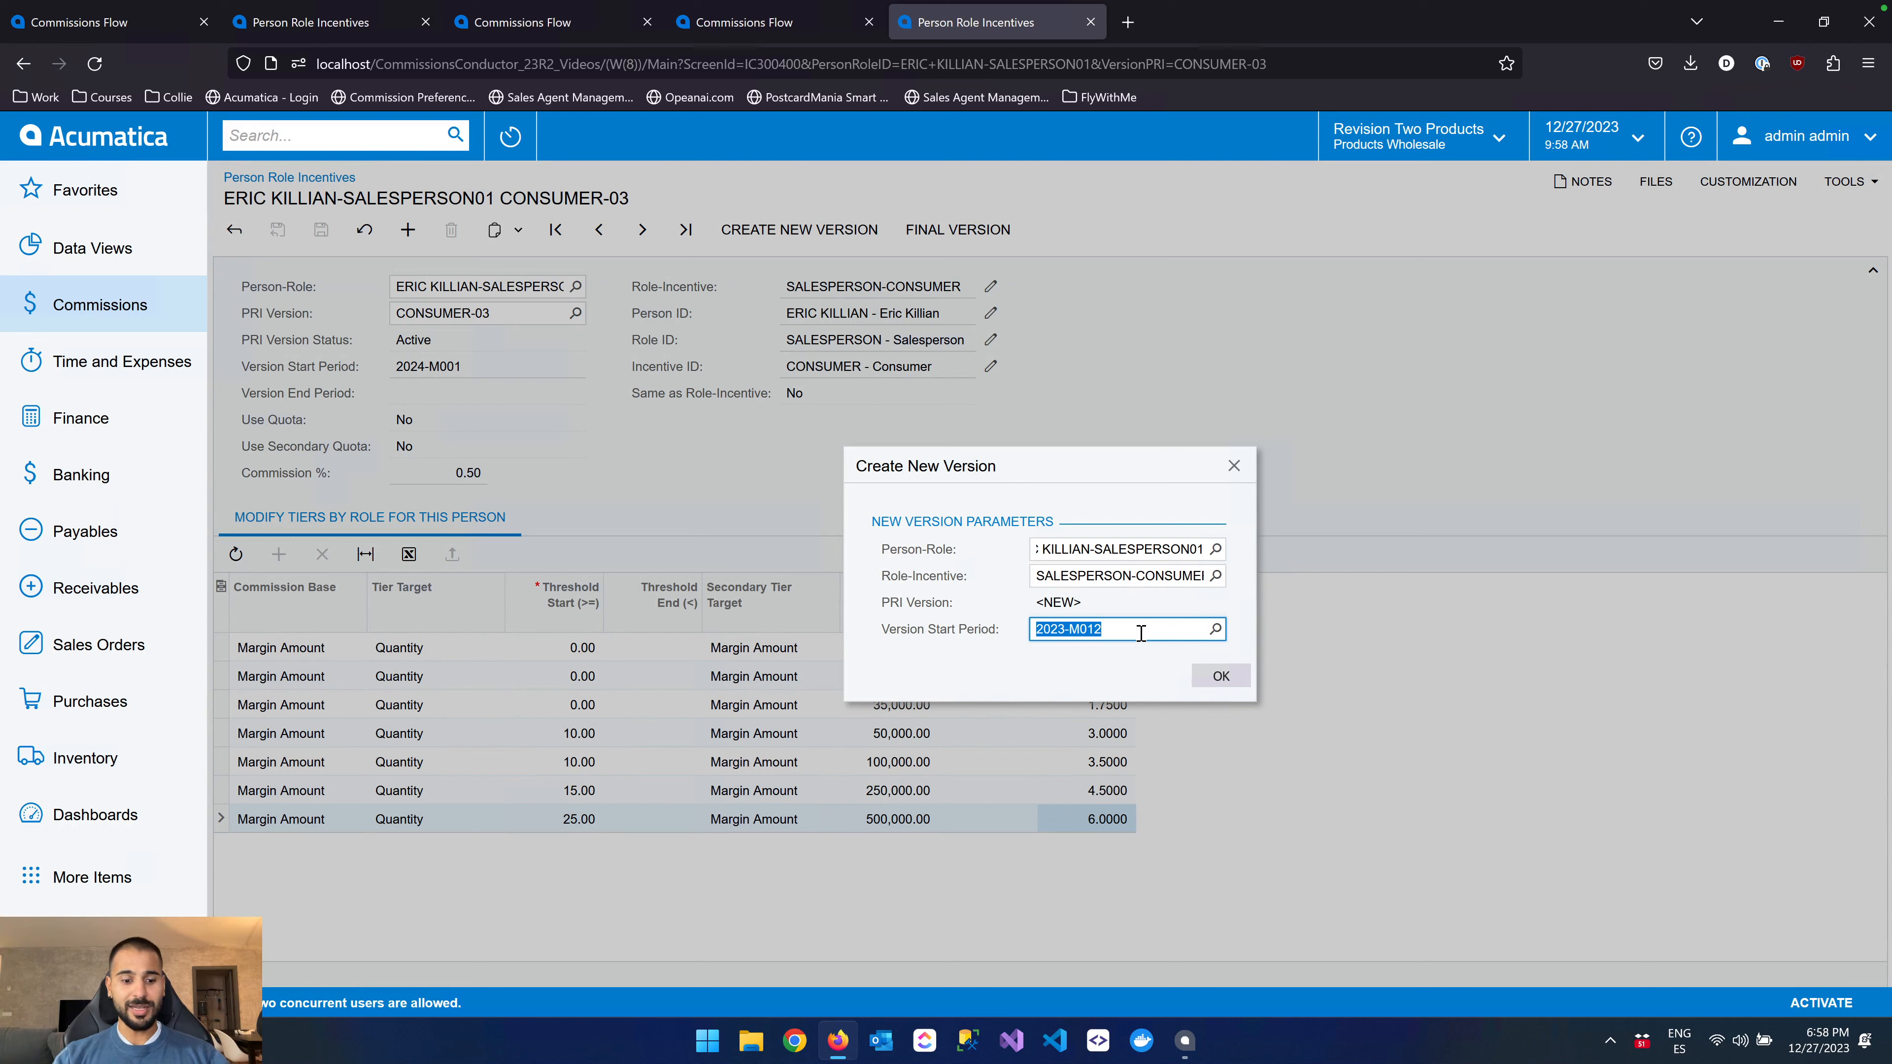
text(2024)
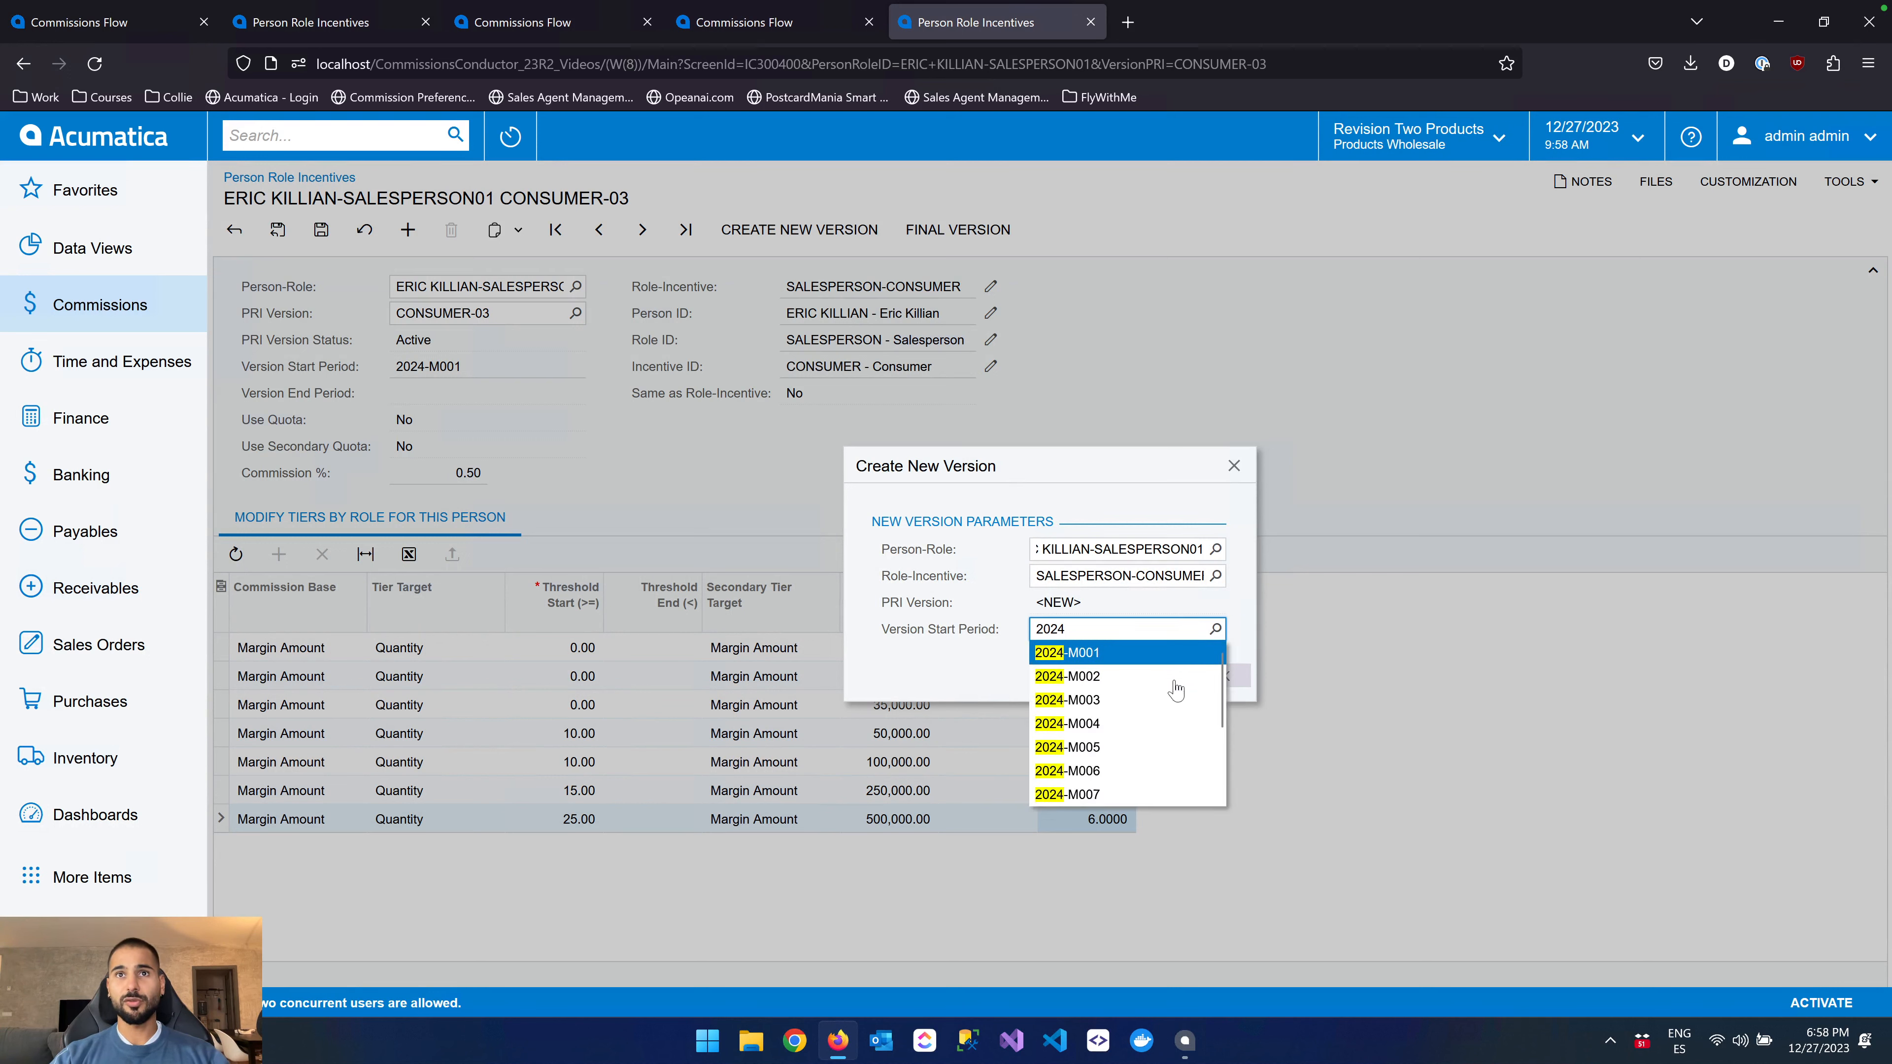
click(1156, 779)
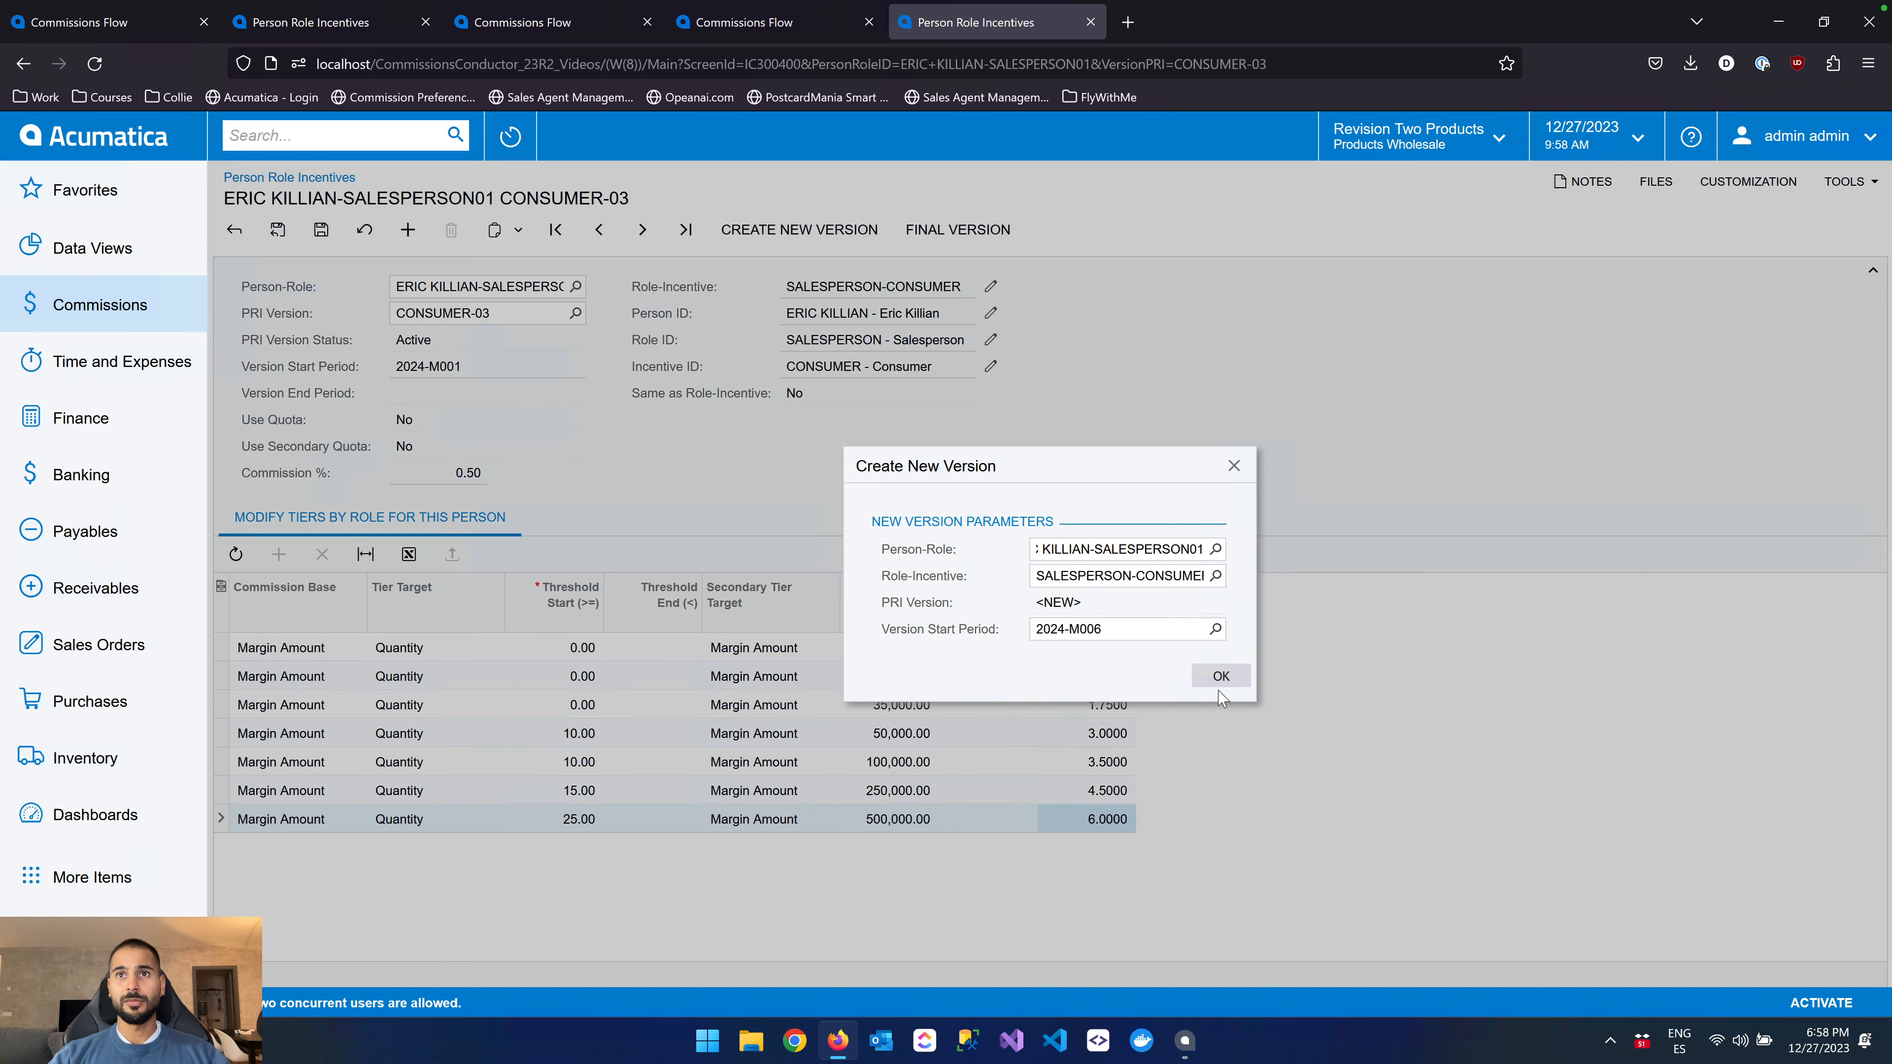
click(1221, 676)
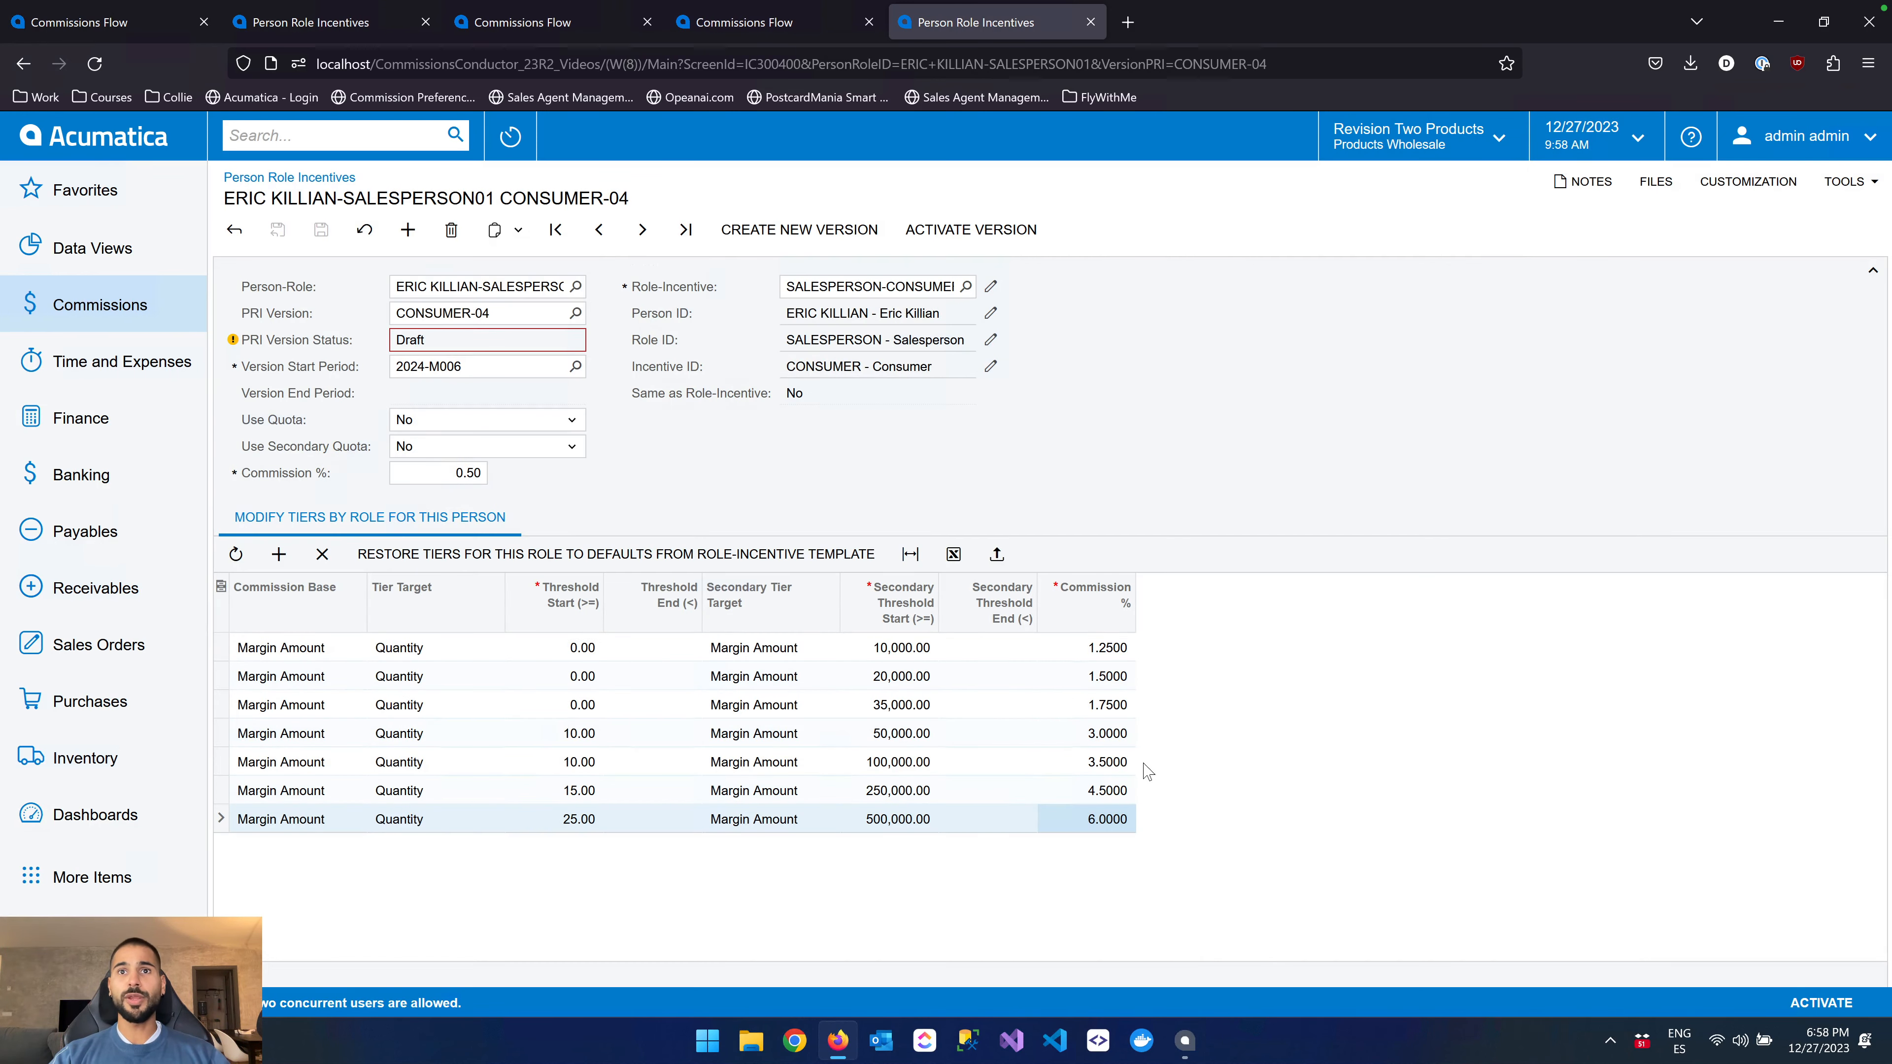
Set the commission to 7% for the 250,000 tier and 8% for the 100,000 tier, and save the draft
click(1099, 792)
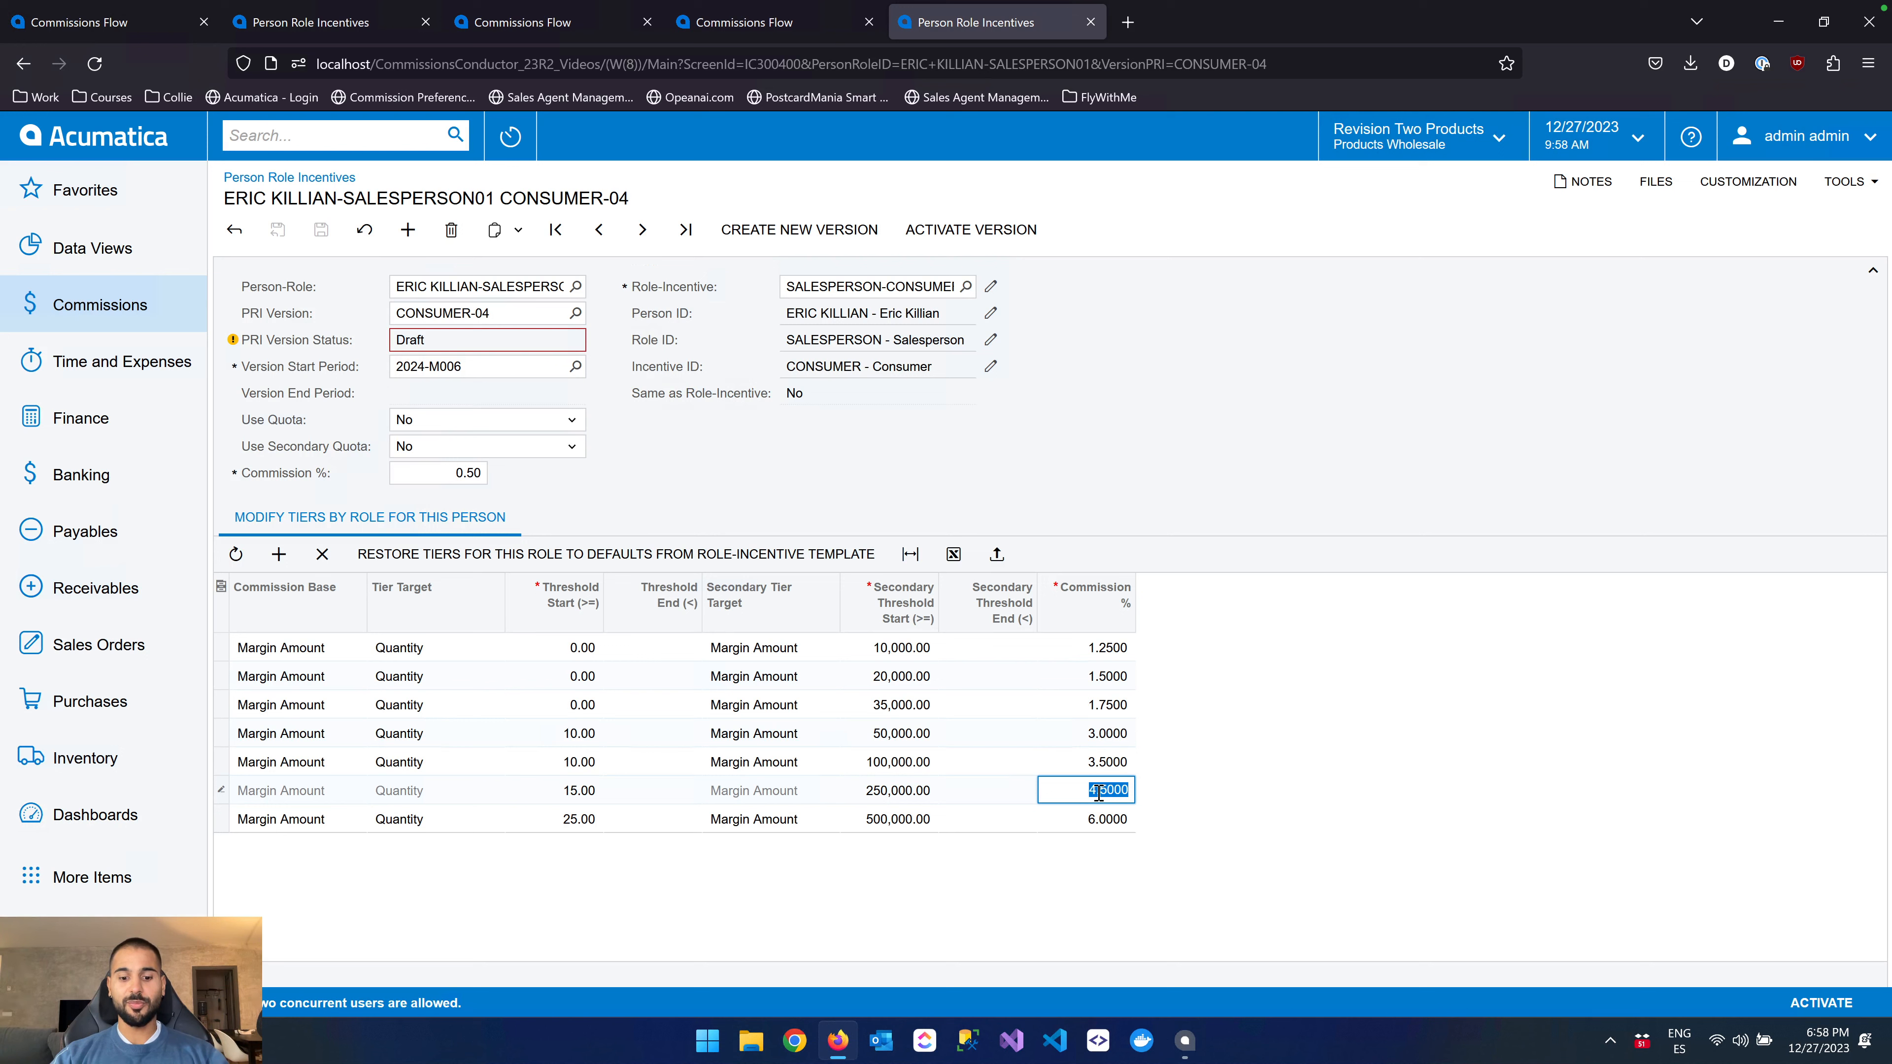
text(7)
click(1110, 762)
text(8)
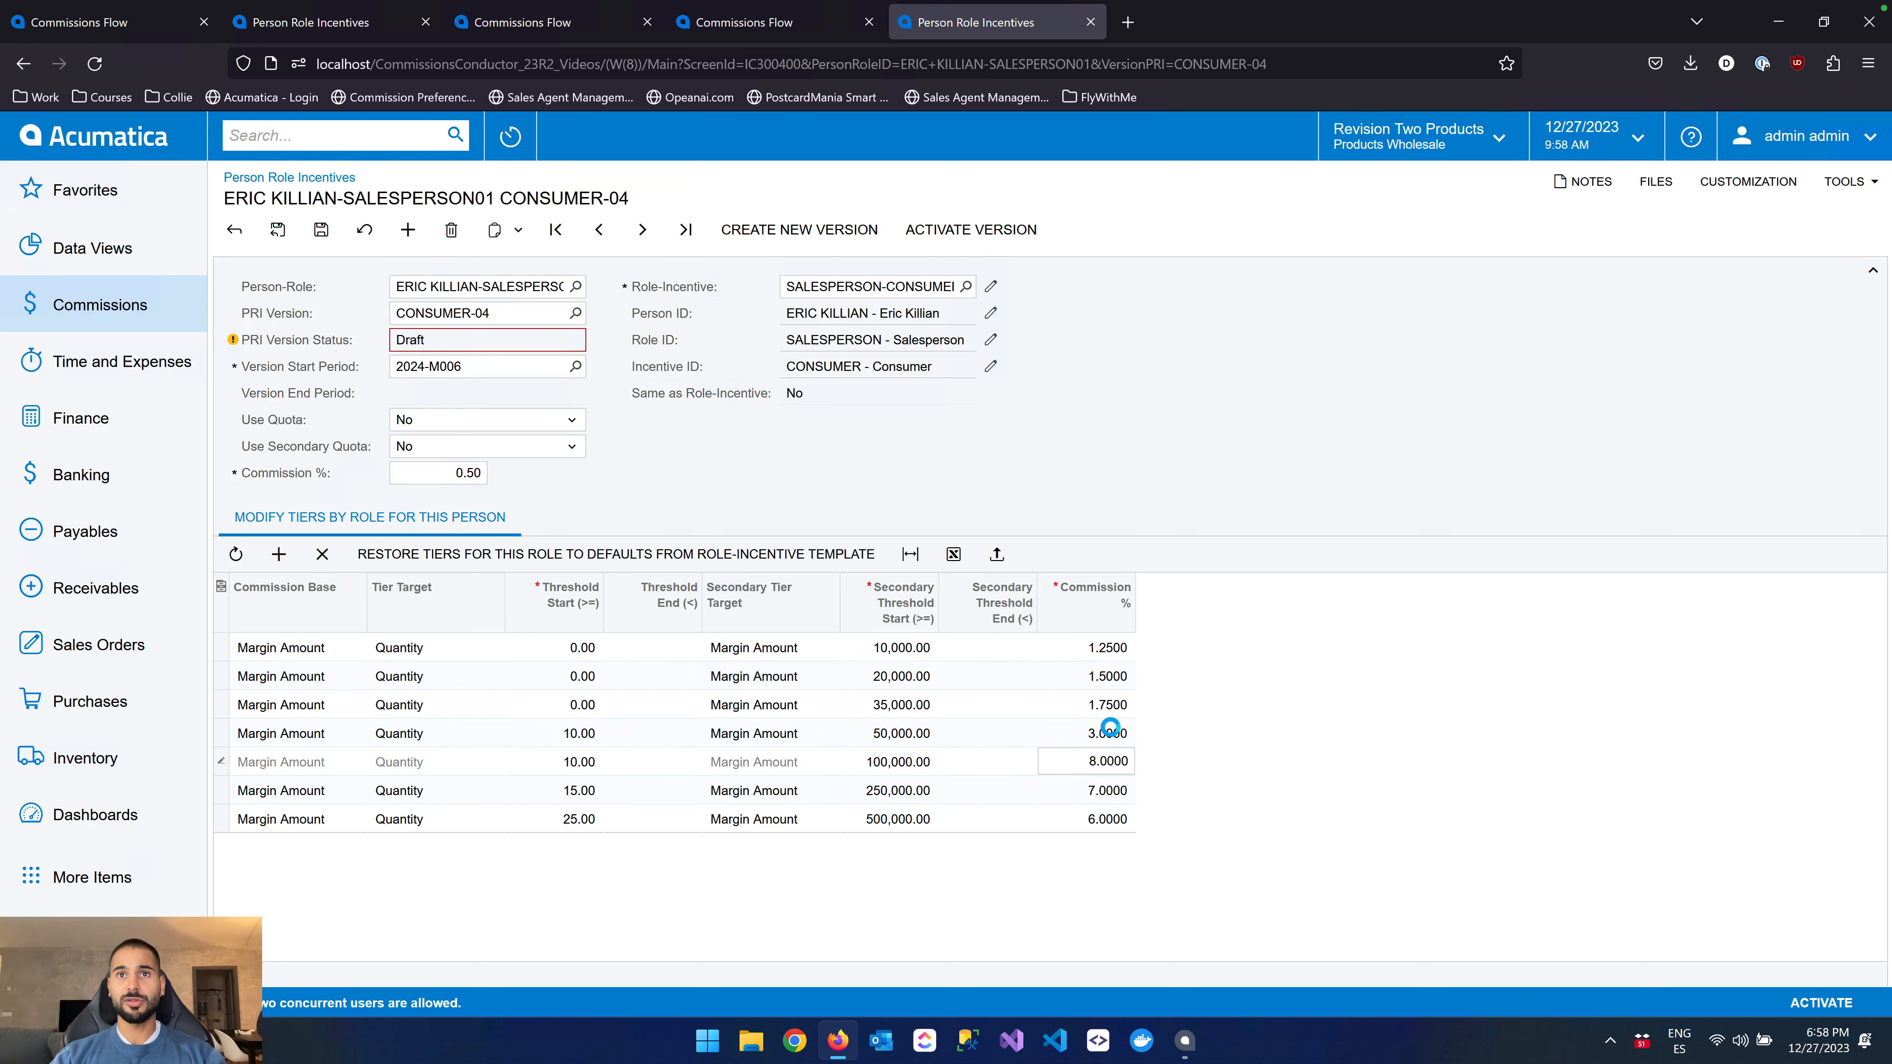
click(1110, 729)
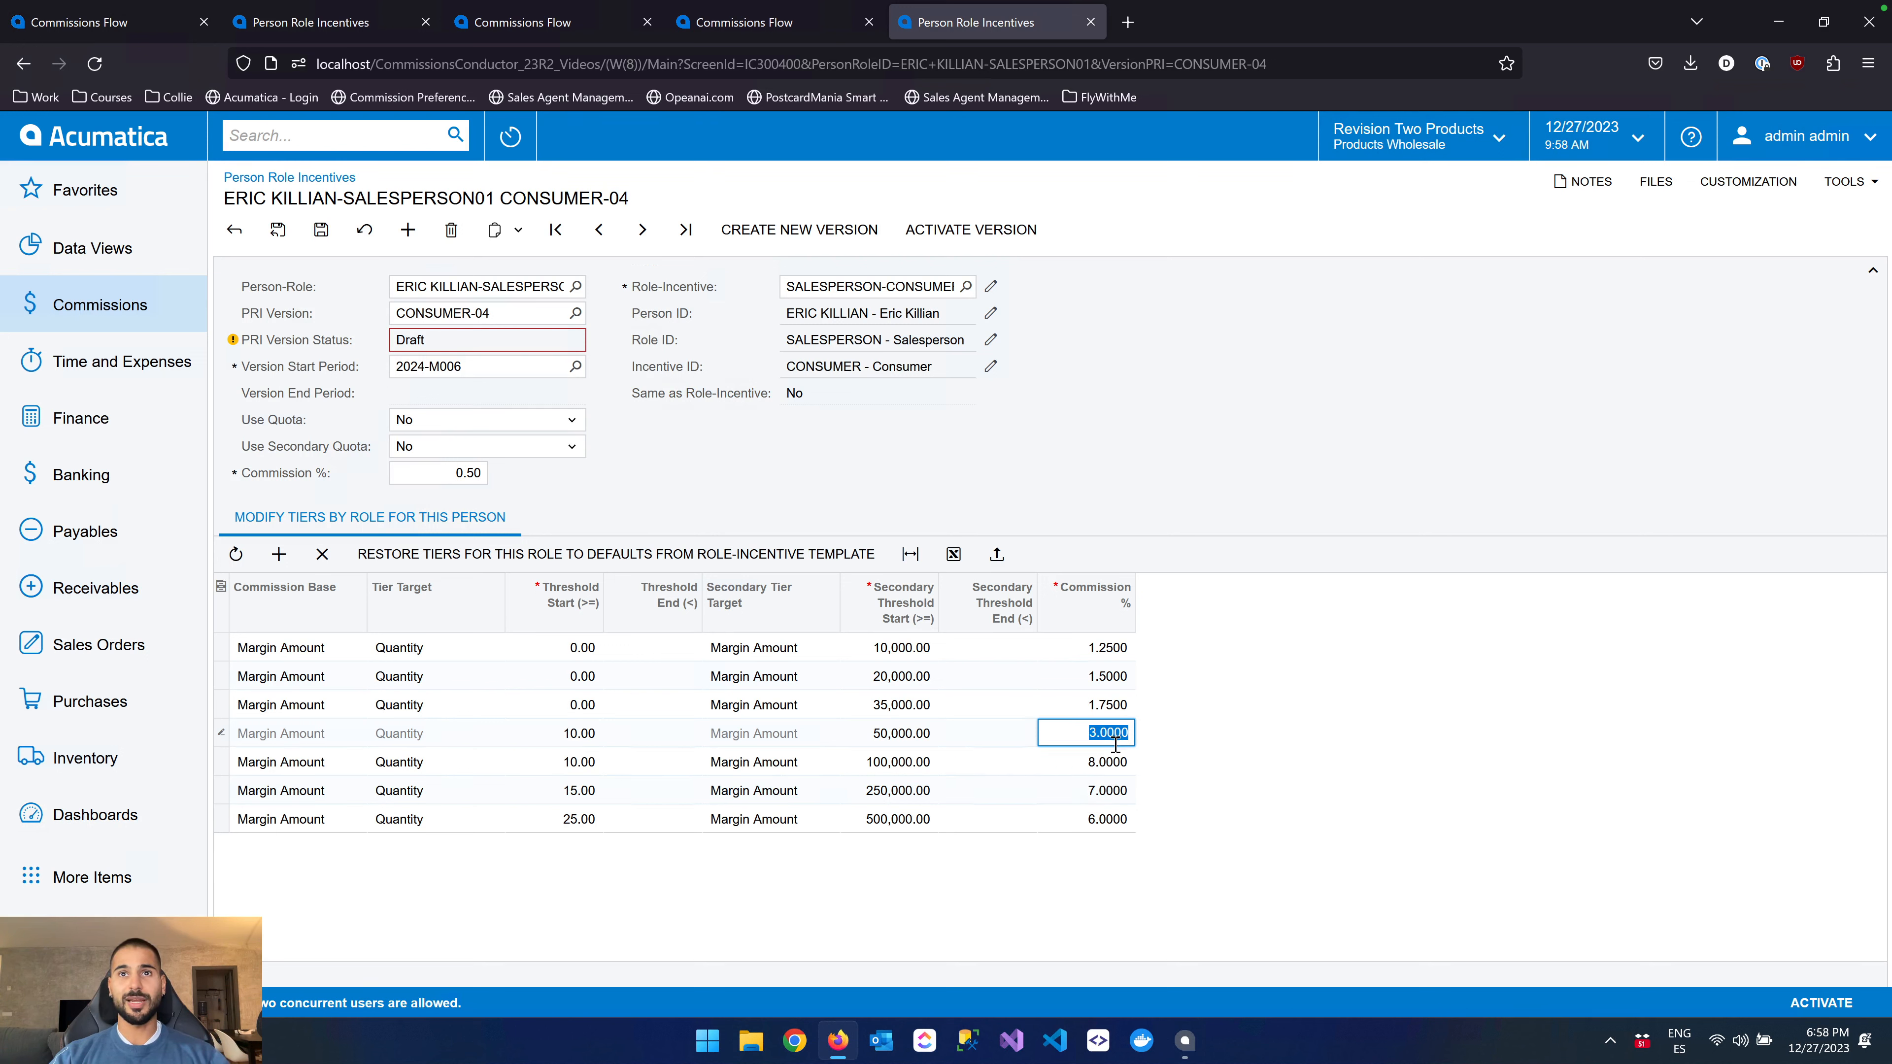
click(321, 229)
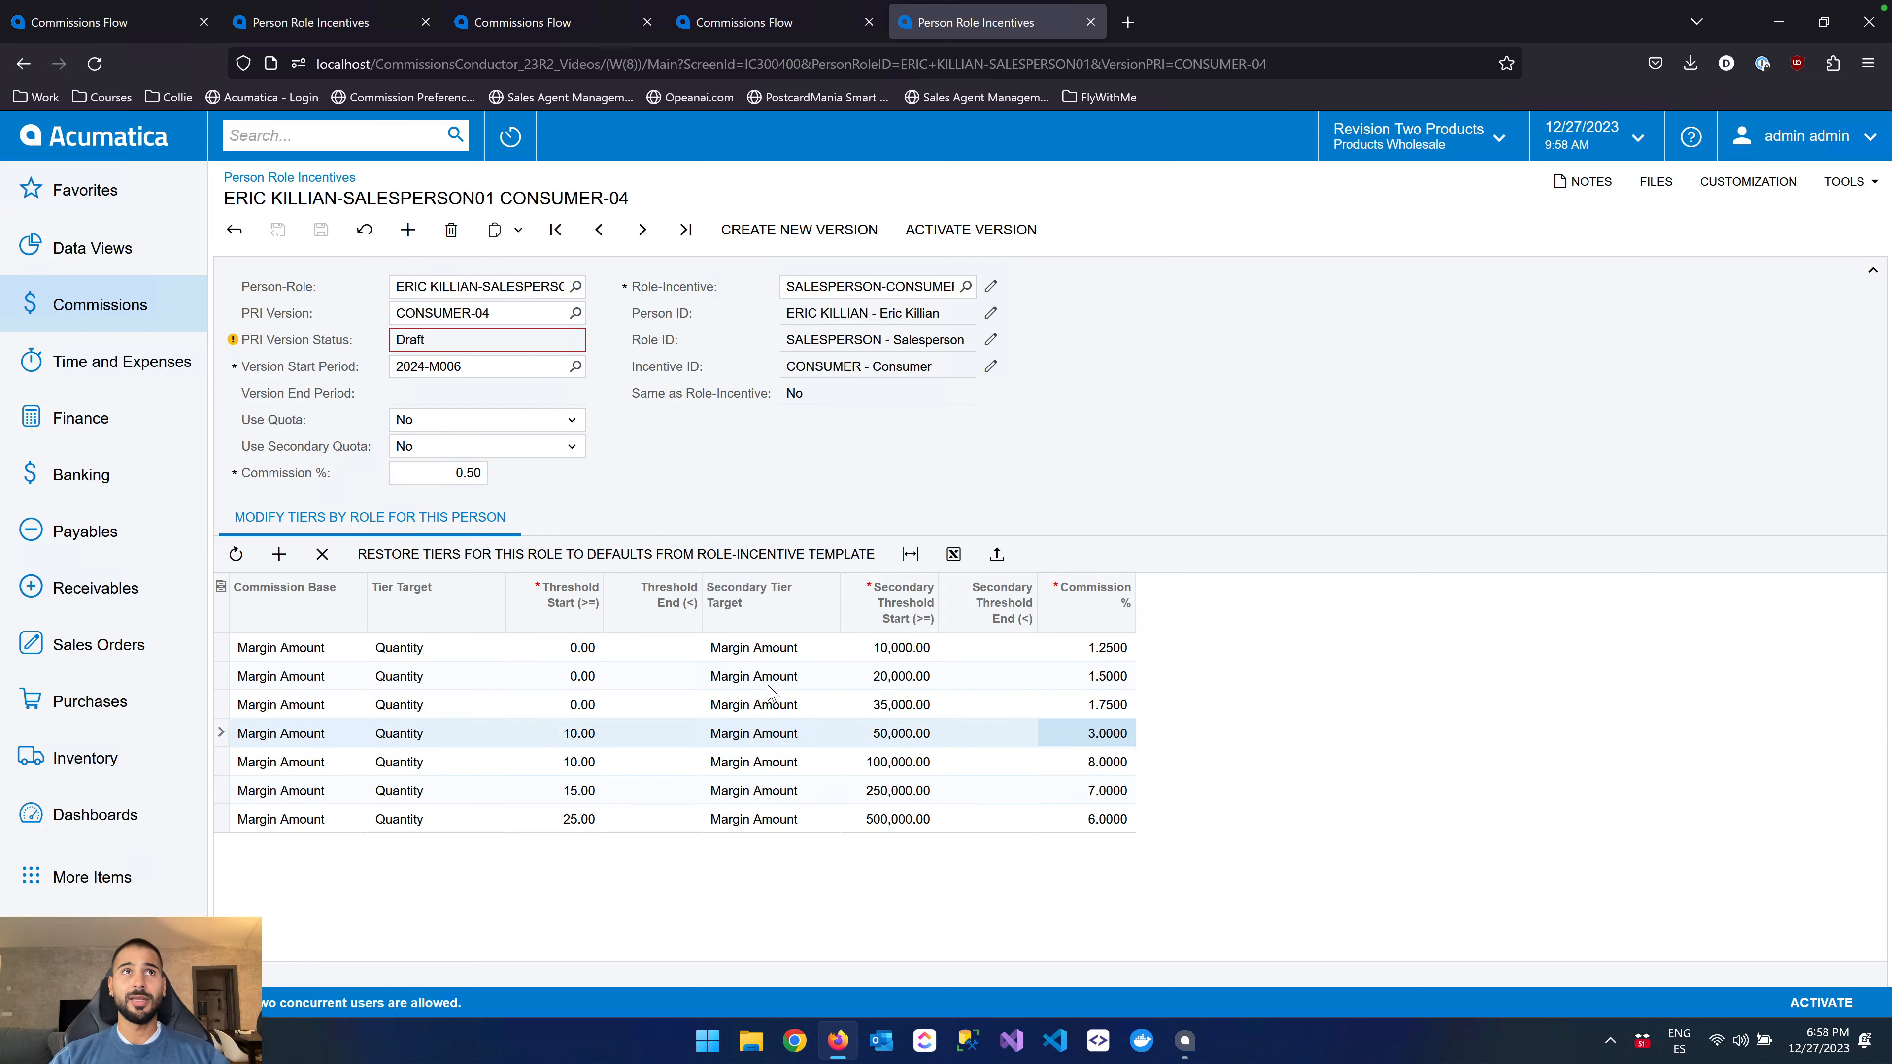
Restore the draft's tiers to the defaults from the role-incentive template, and check the Same as Role-Incentive field
double_click(797, 395)
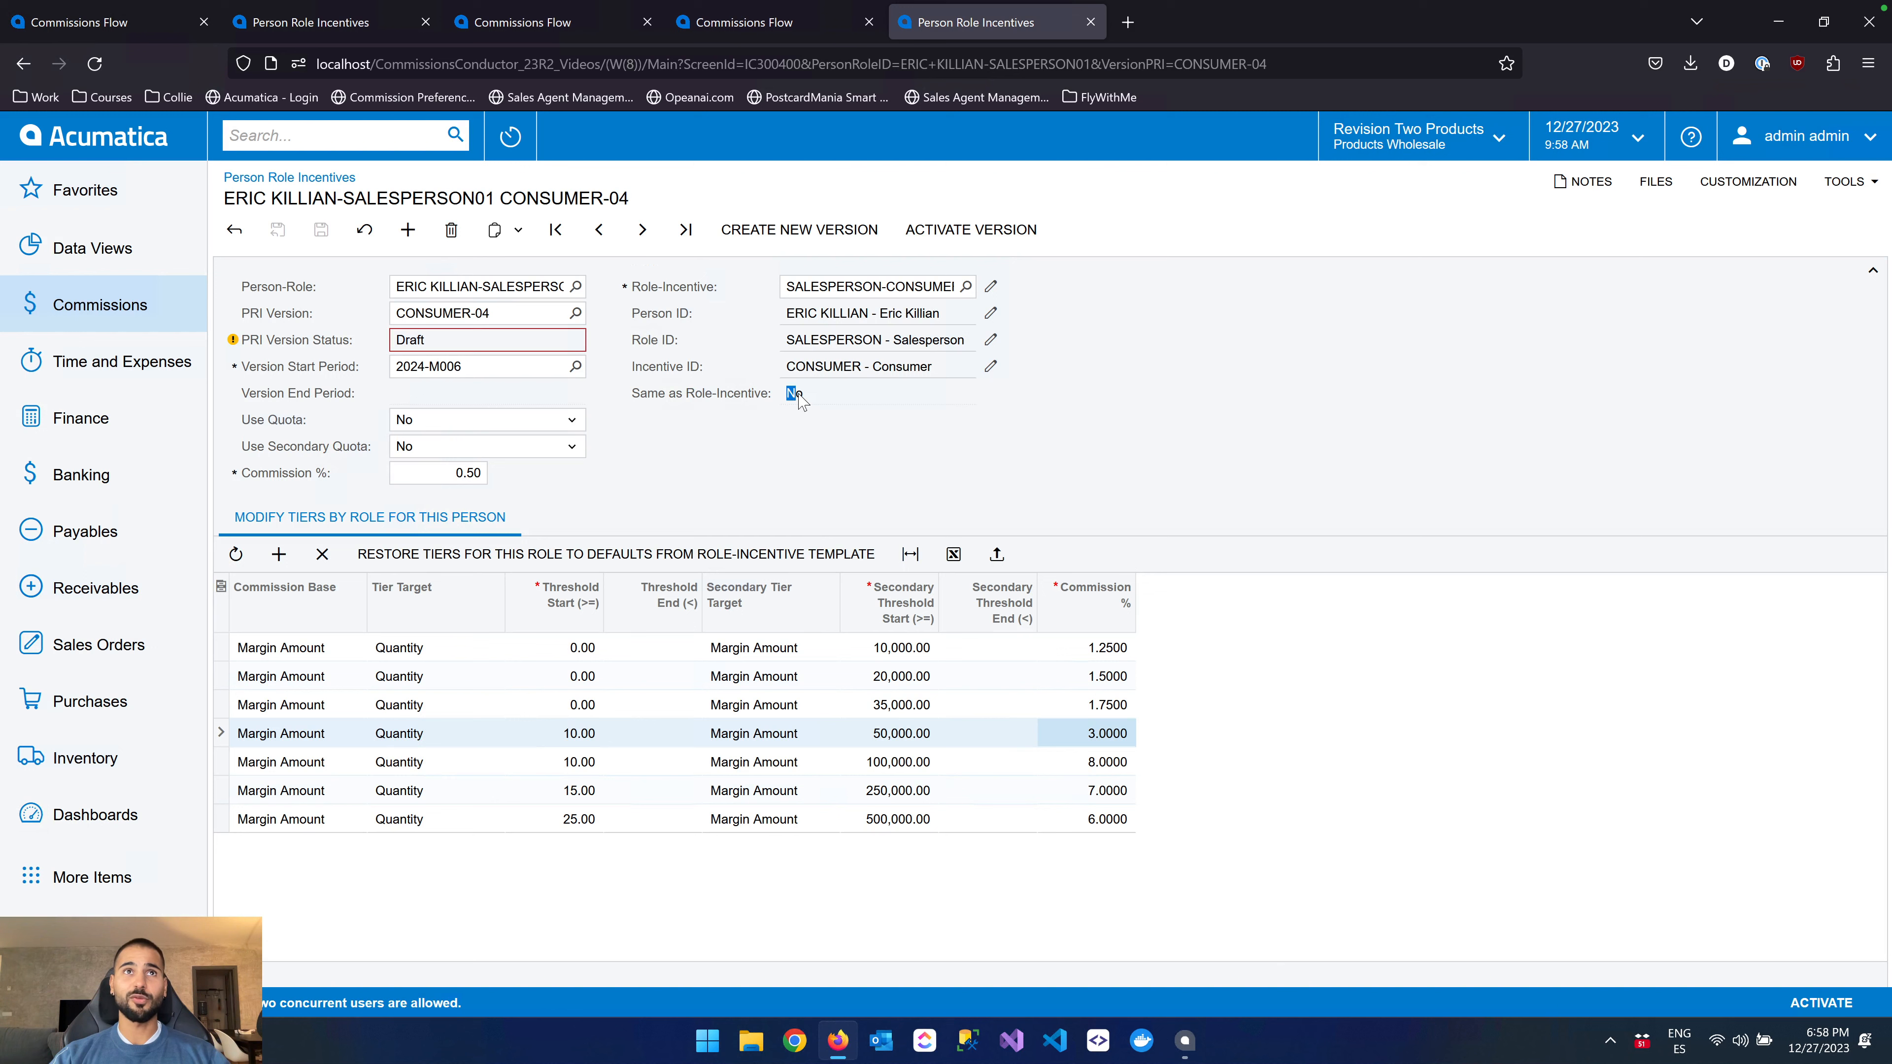
click(683, 556)
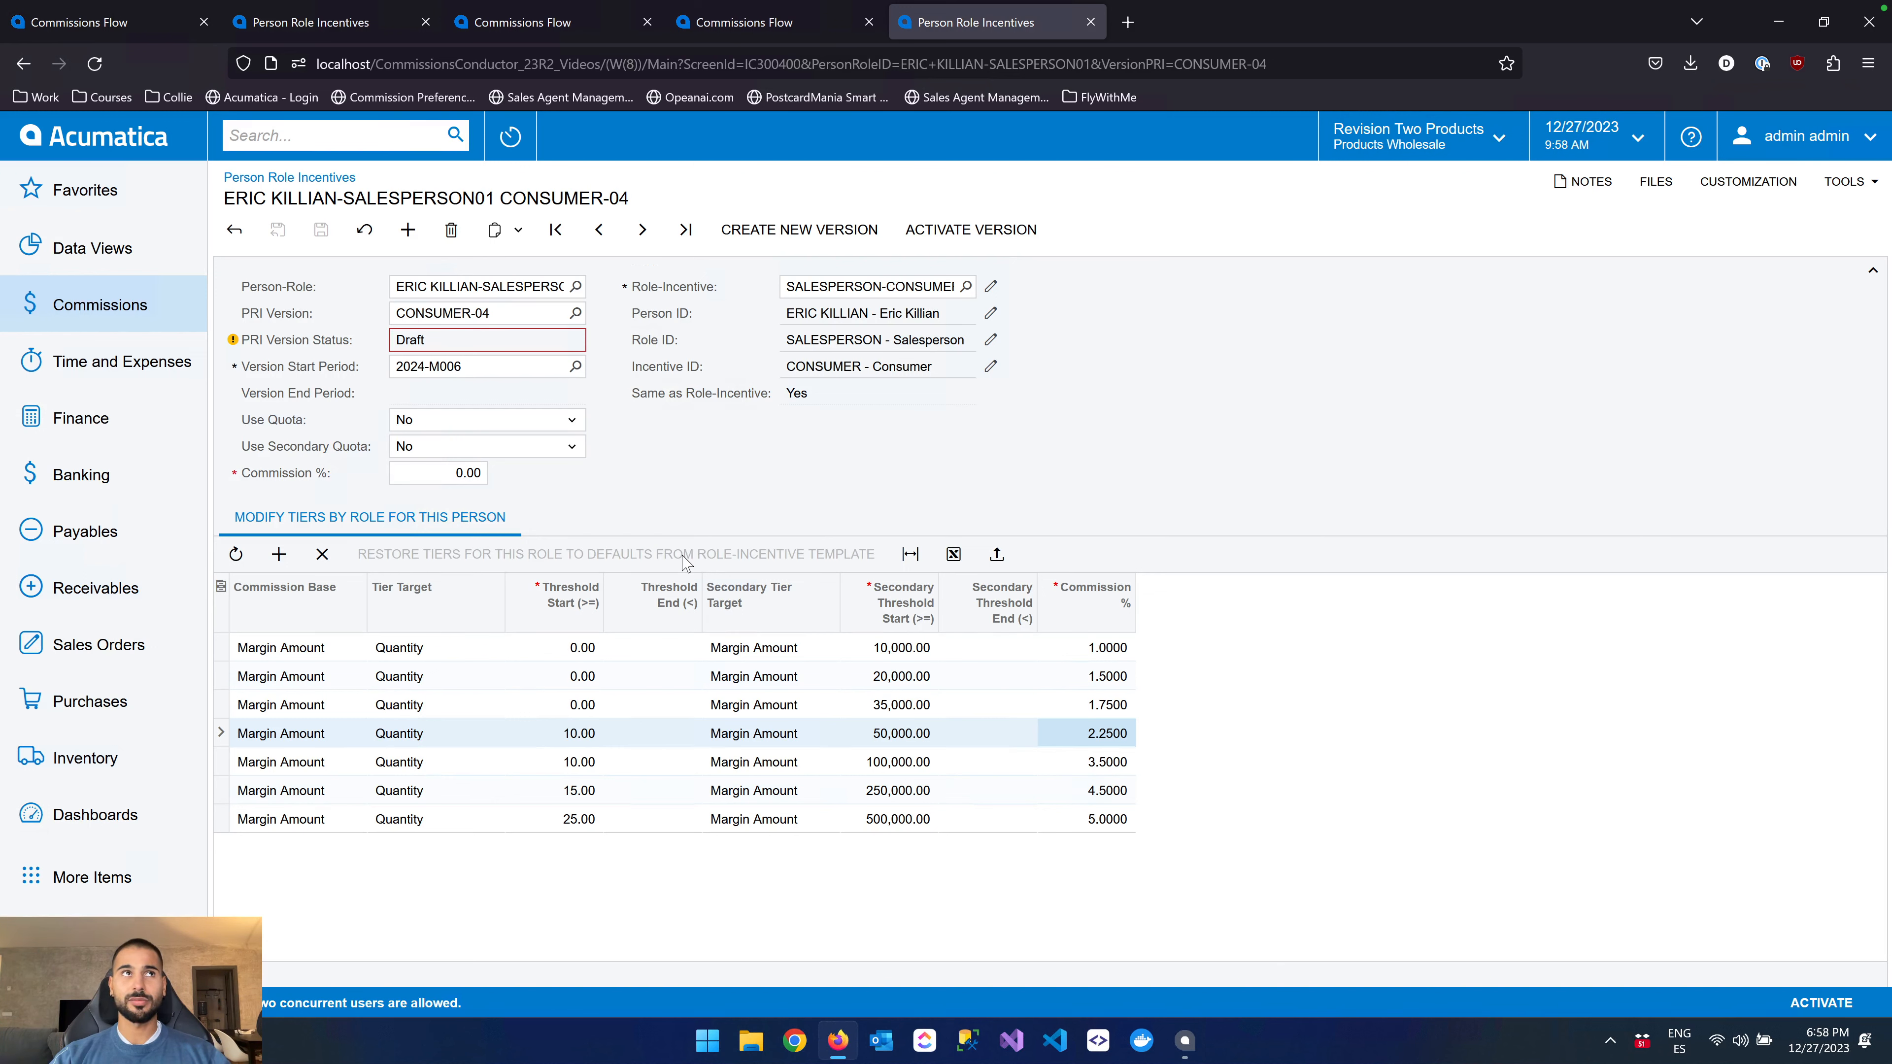
drag(785, 402, 823, 399)
click(933, 489)
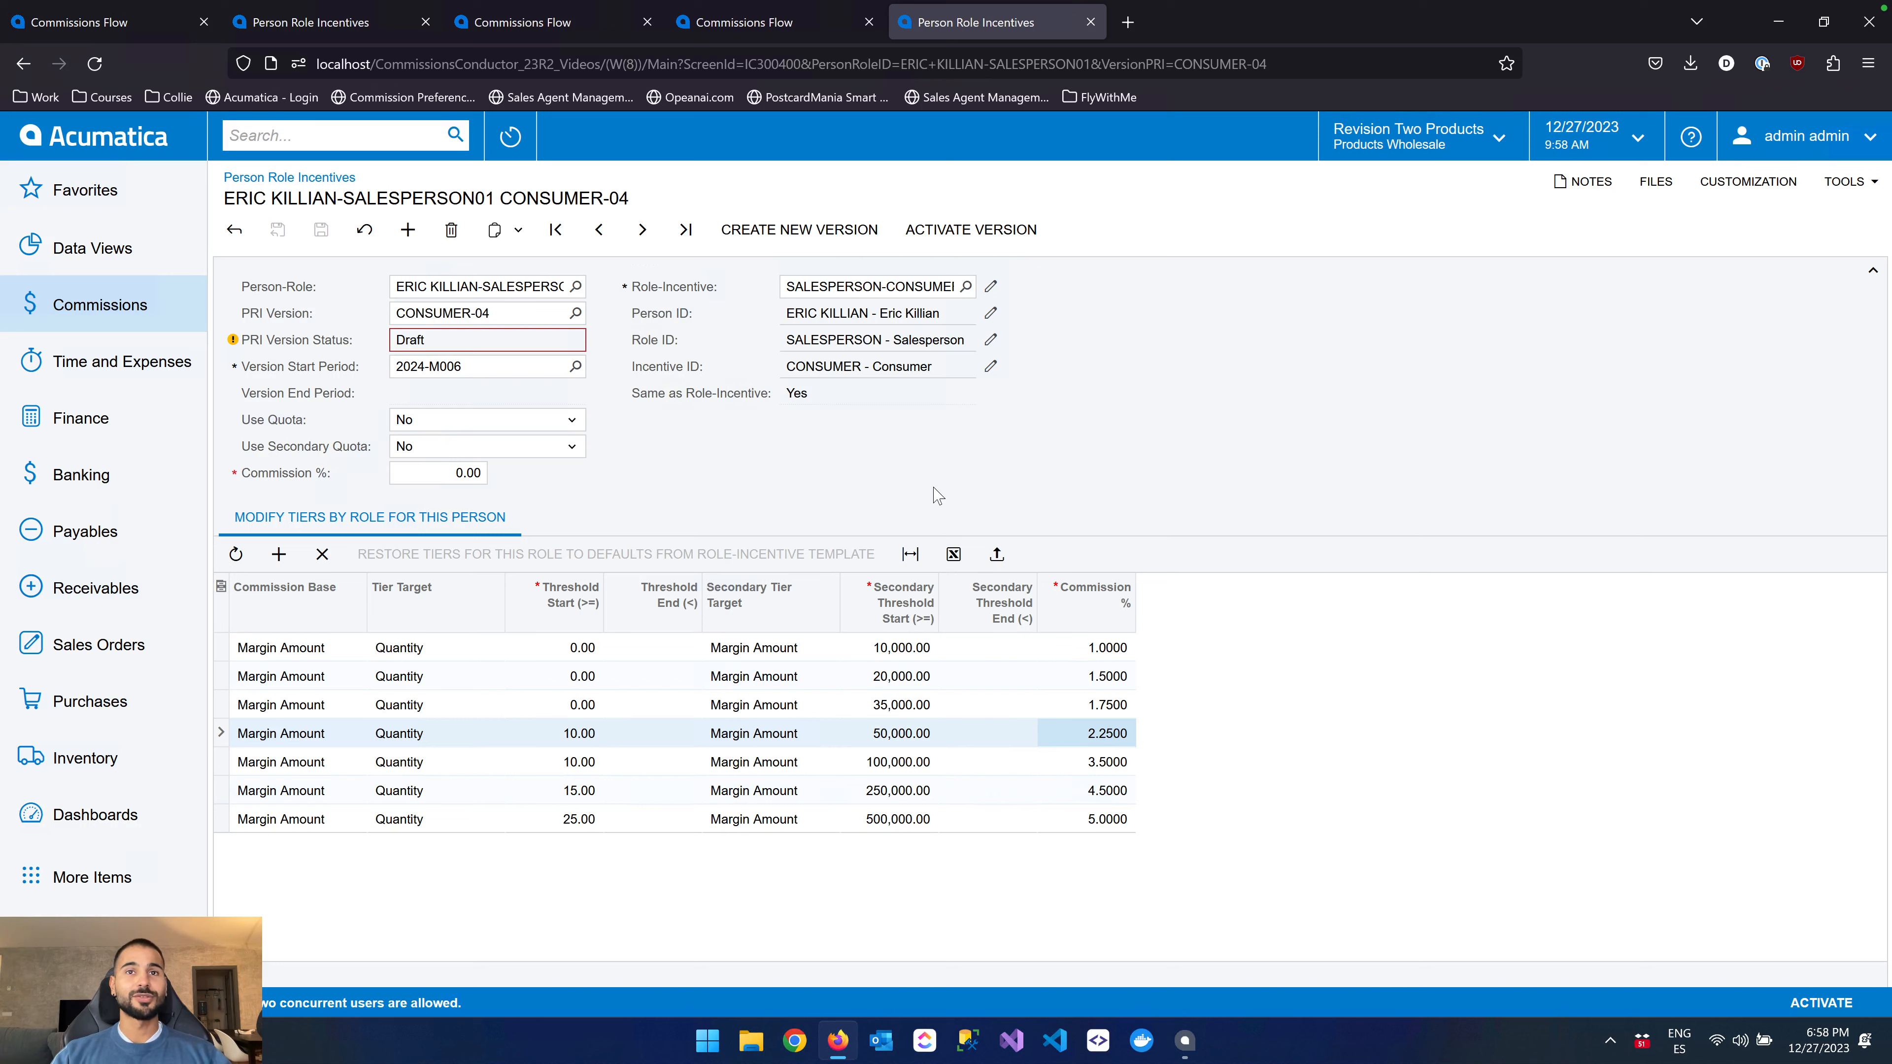